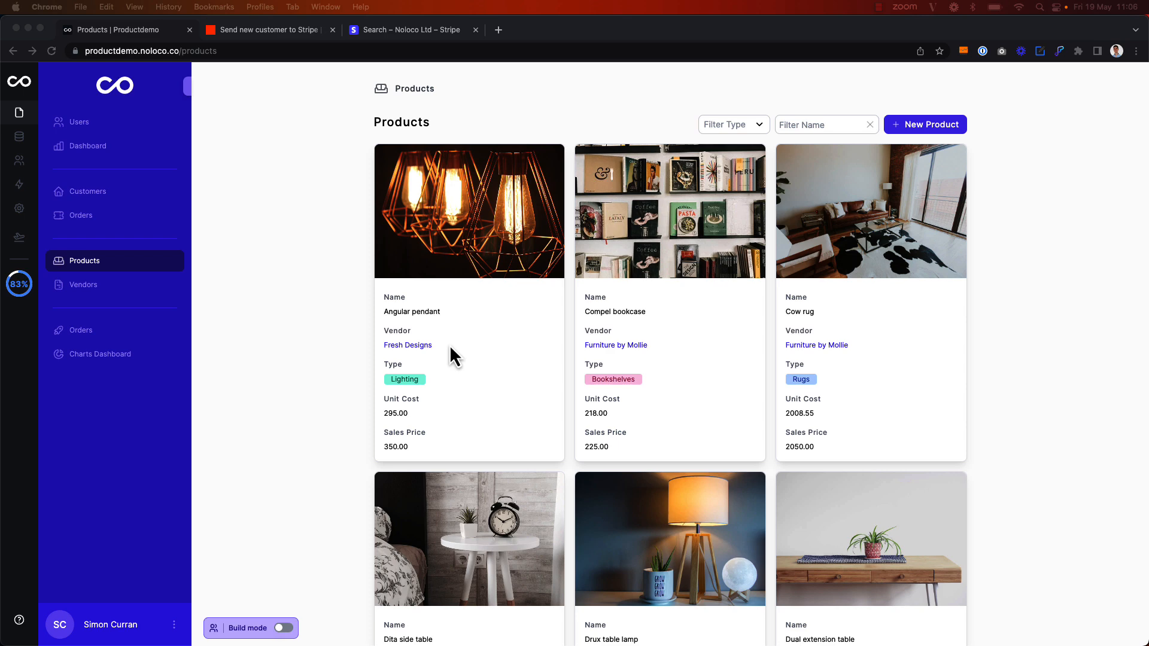
Go to the Customers list and open the blank Create a Customers form
{"action": "left_click", "coordinate": [89, 218]}
{"action": "left_click", "coordinate": [89, 202]}
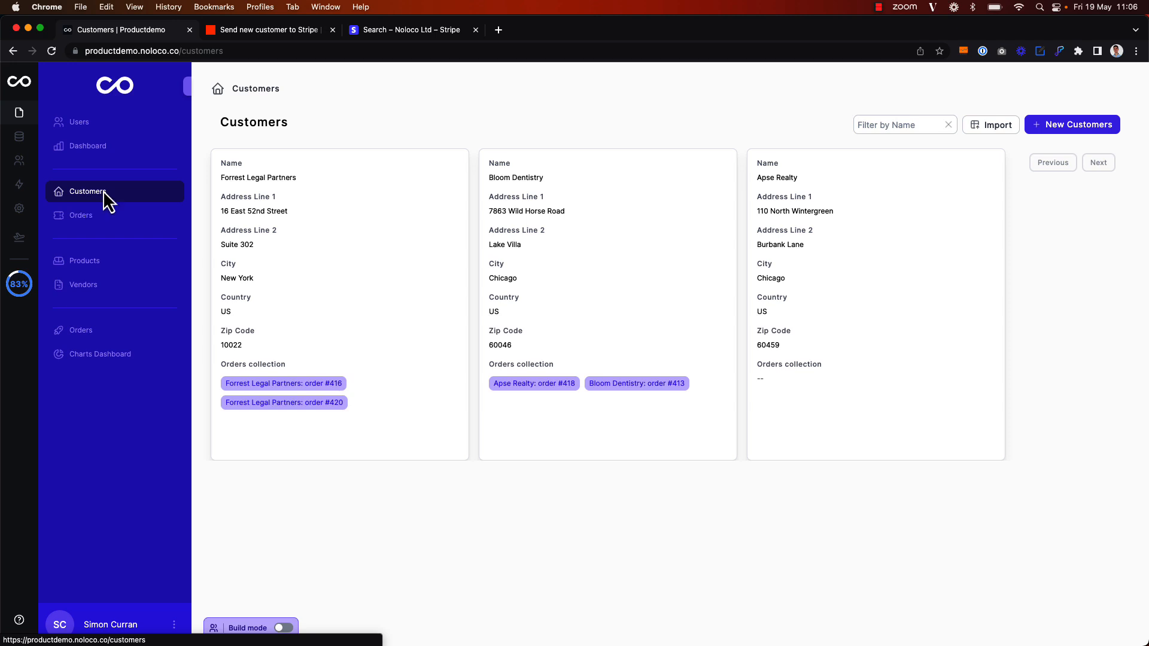
{"action": "left_click", "coordinate": [1050, 126]}
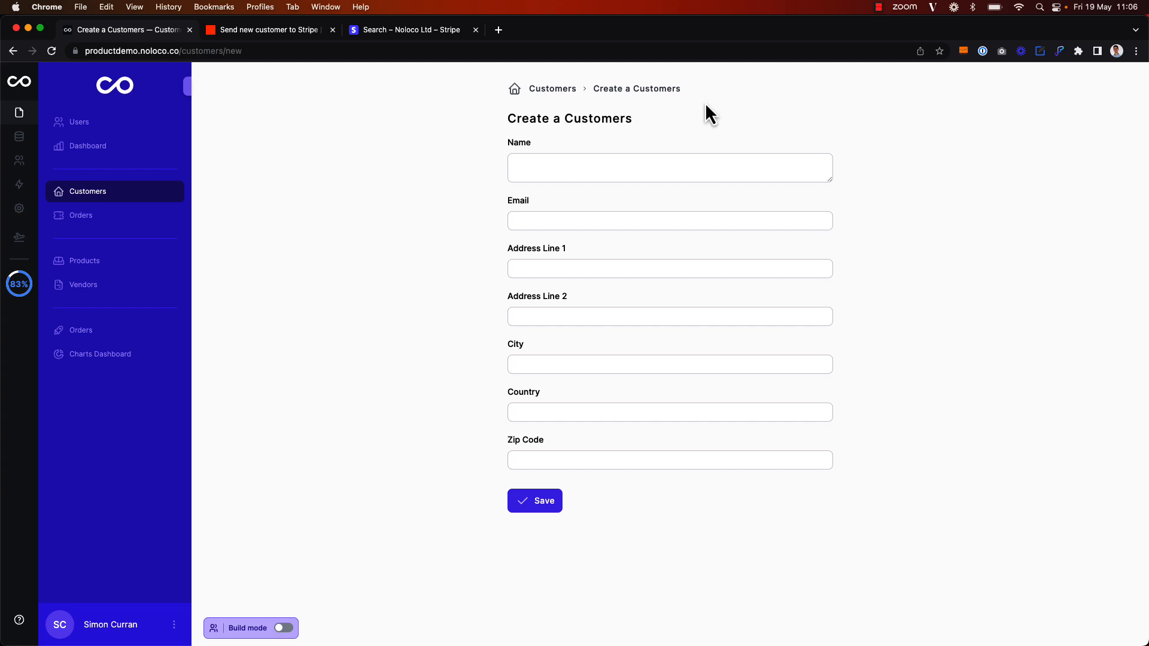
Create a new workflow on the Customers collection
{"action": "left_click", "coordinate": [19, 185]}
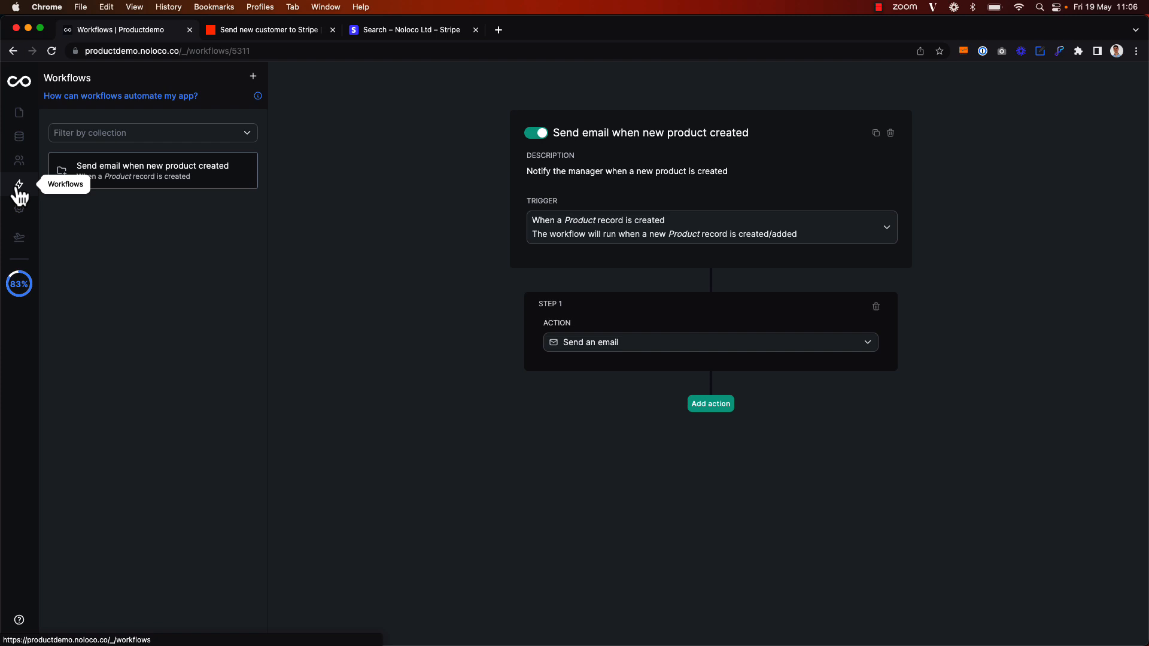
{"action": "left_click", "coordinate": [252, 77]}
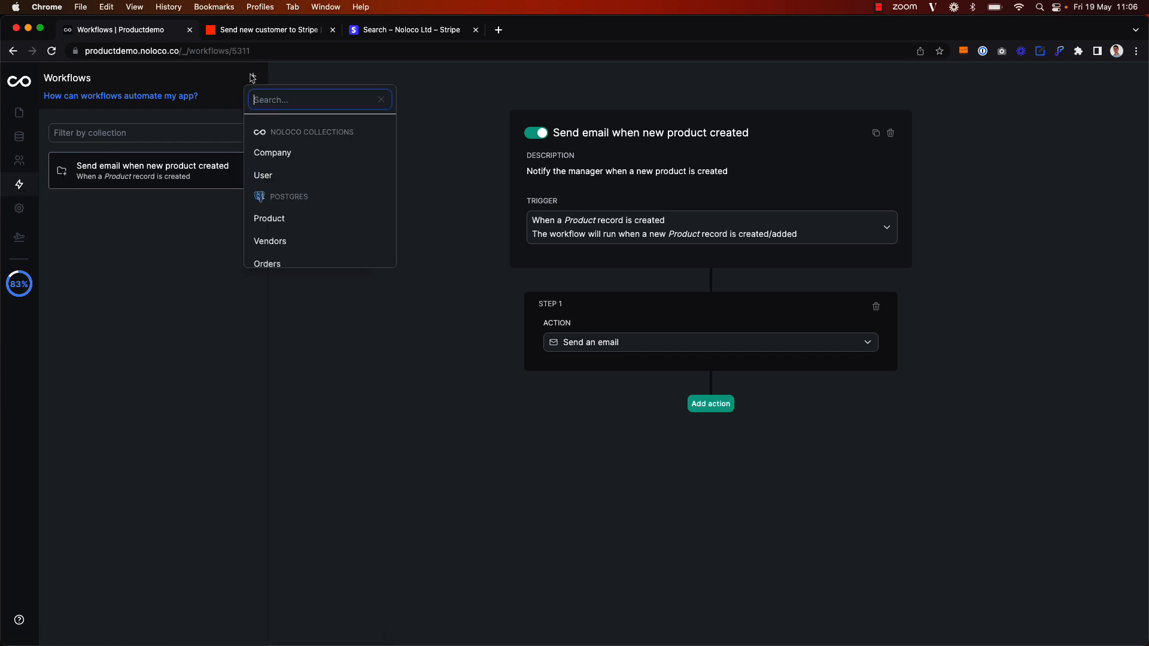
{"action": "type", "text": "Cust"}
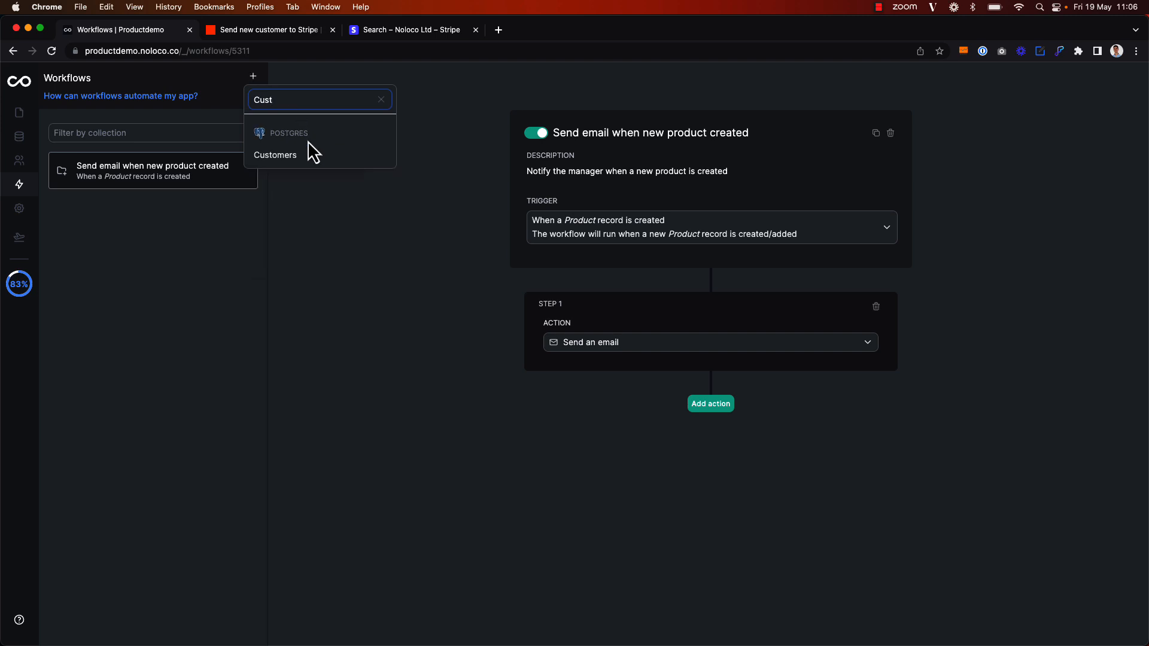
{"action": "left_click", "coordinate": [307, 155]}
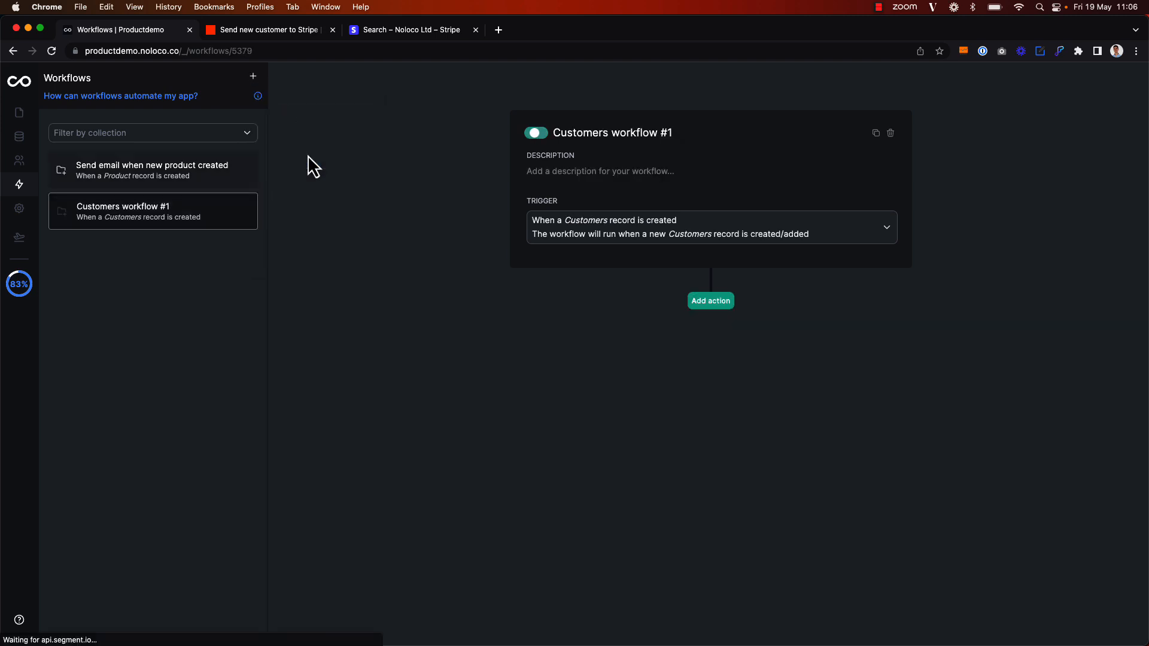
Name the workflow 'Send customer information to Stripe' with description 'Trigger a webhook via Zapier to send info to Stripe'
{"action": "triple_click", "coordinate": [584, 133]}
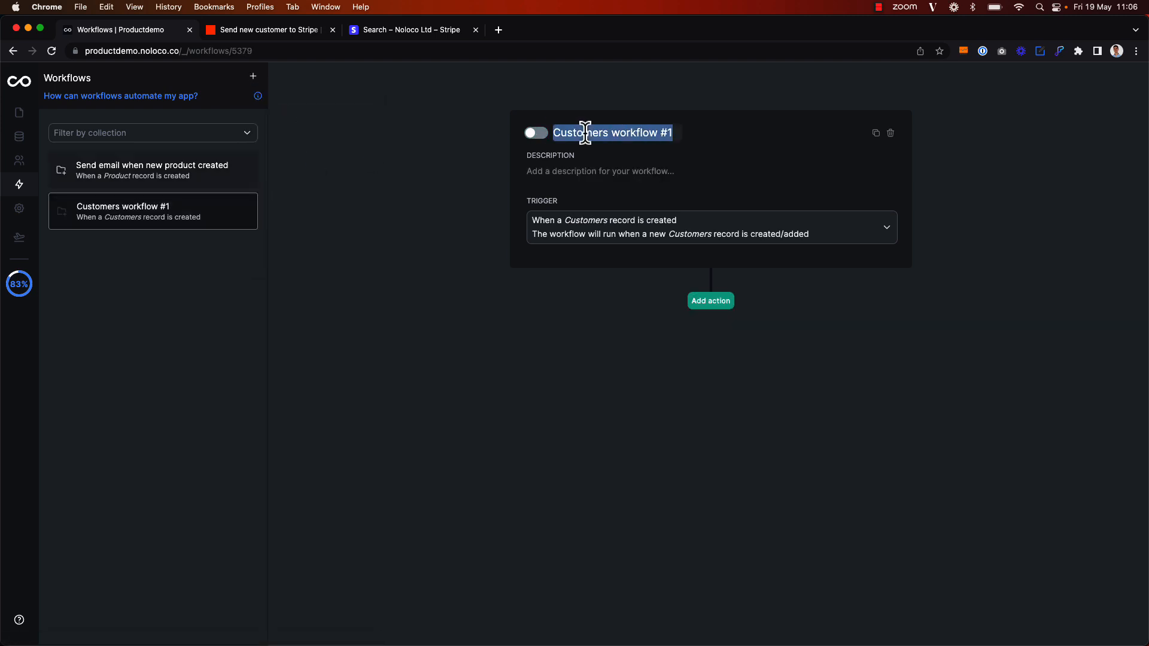
{"action": "type", "text": "Send "}
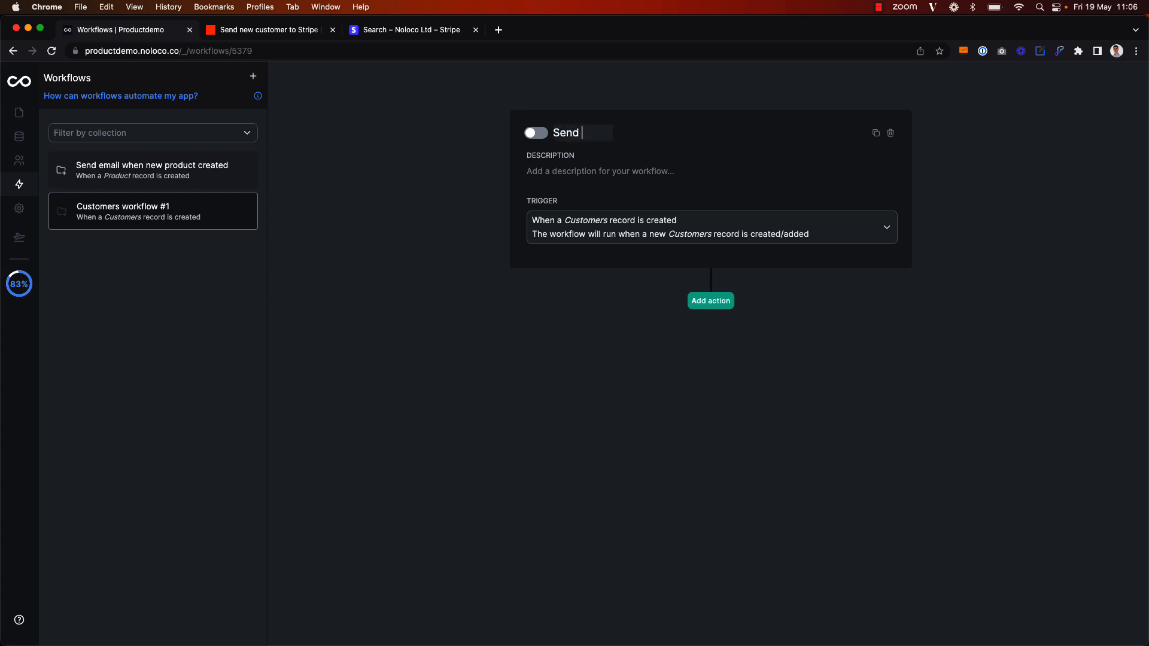
{"action": "type", "text": "customer information to Stripe"}
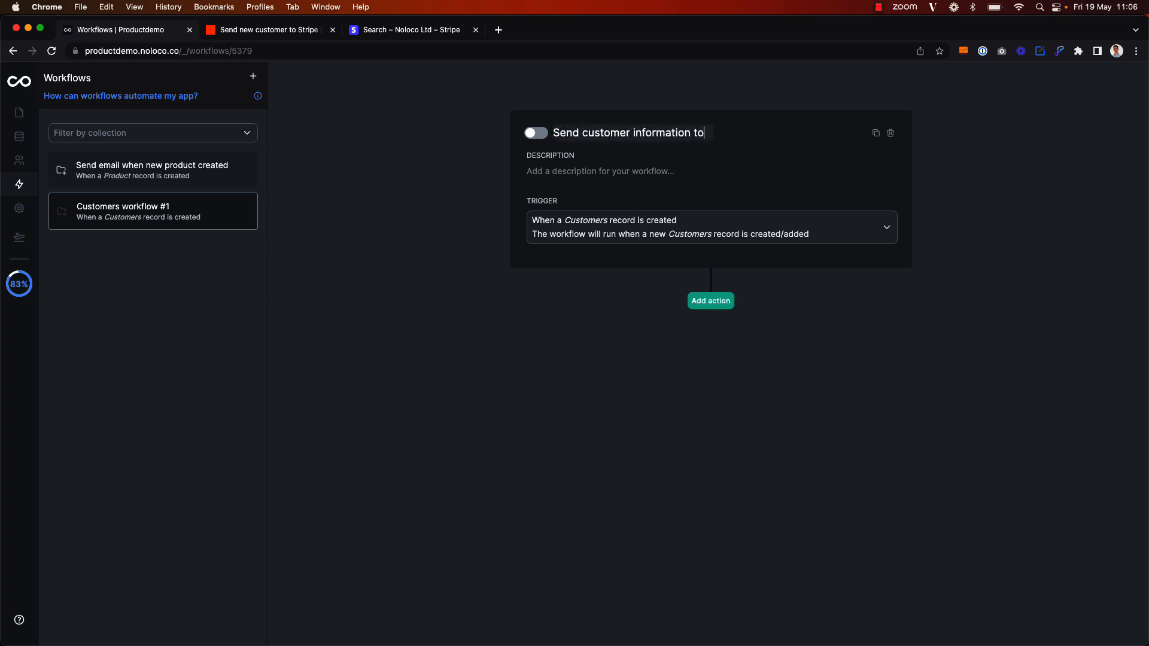
{"action": "left_click", "coordinate": [591, 171]}
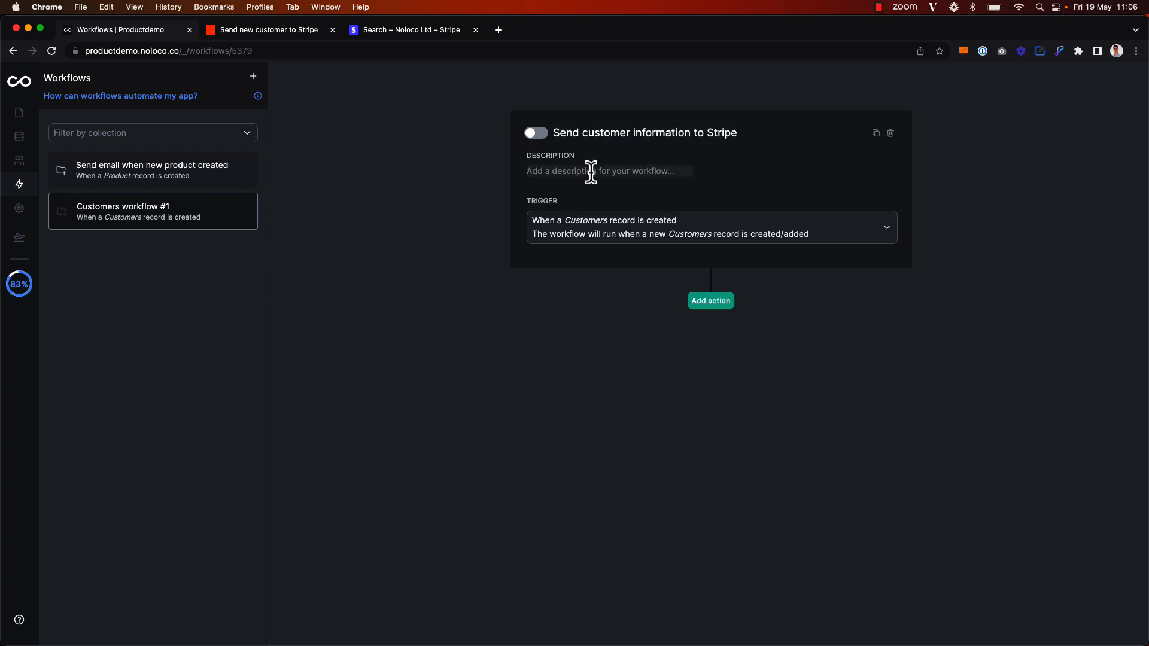
{"action": "type", "text": "Trigger a web"}
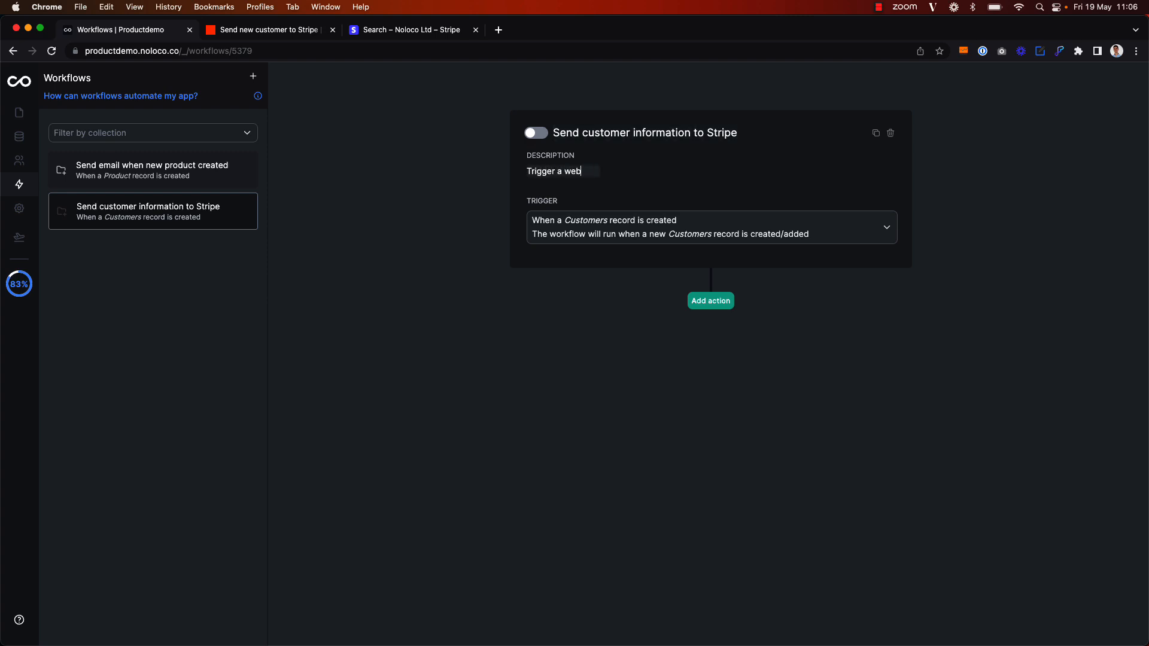
{"action": "type", "text": "hook via Zapier to send info to Stripe"}
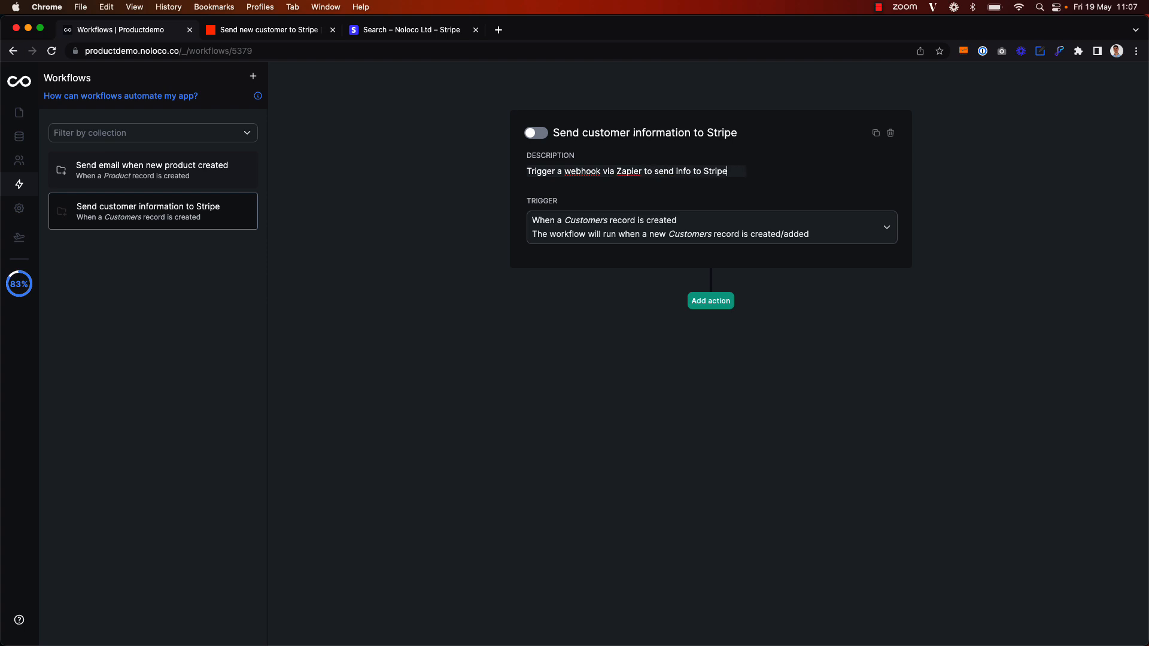
{"action": "left_click", "coordinate": [644, 200]}
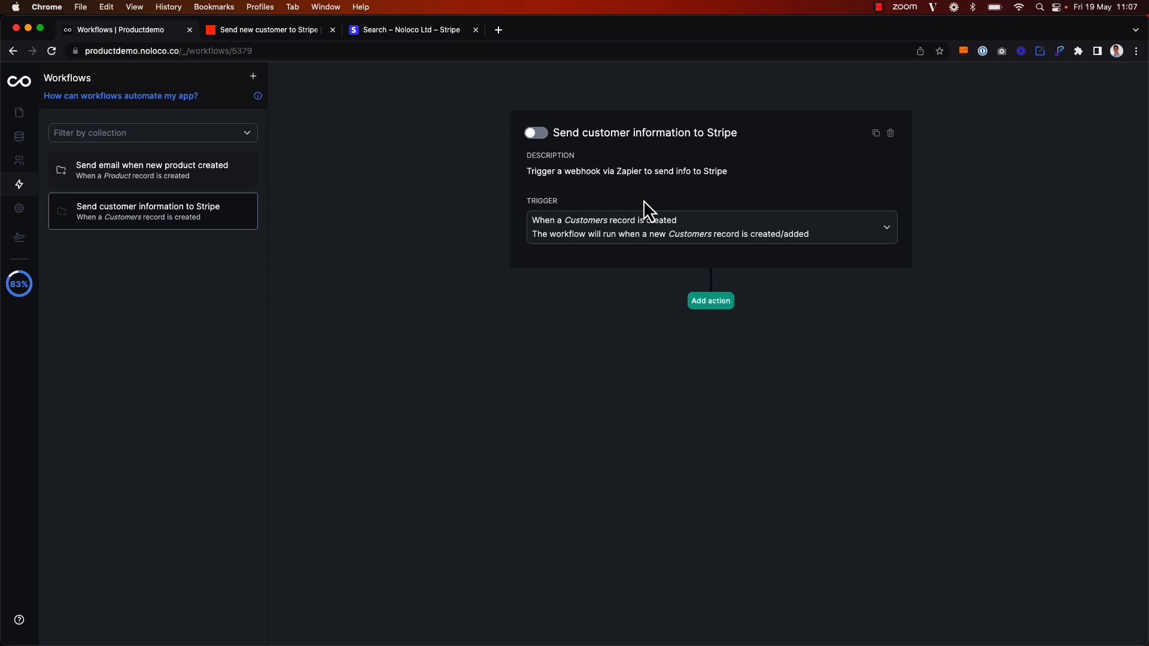
Keep the record-created trigger and add a 'Trigger a webhook (eg. Zapier, Integromat)' action step
{"action": "left_click", "coordinate": [661, 240]}
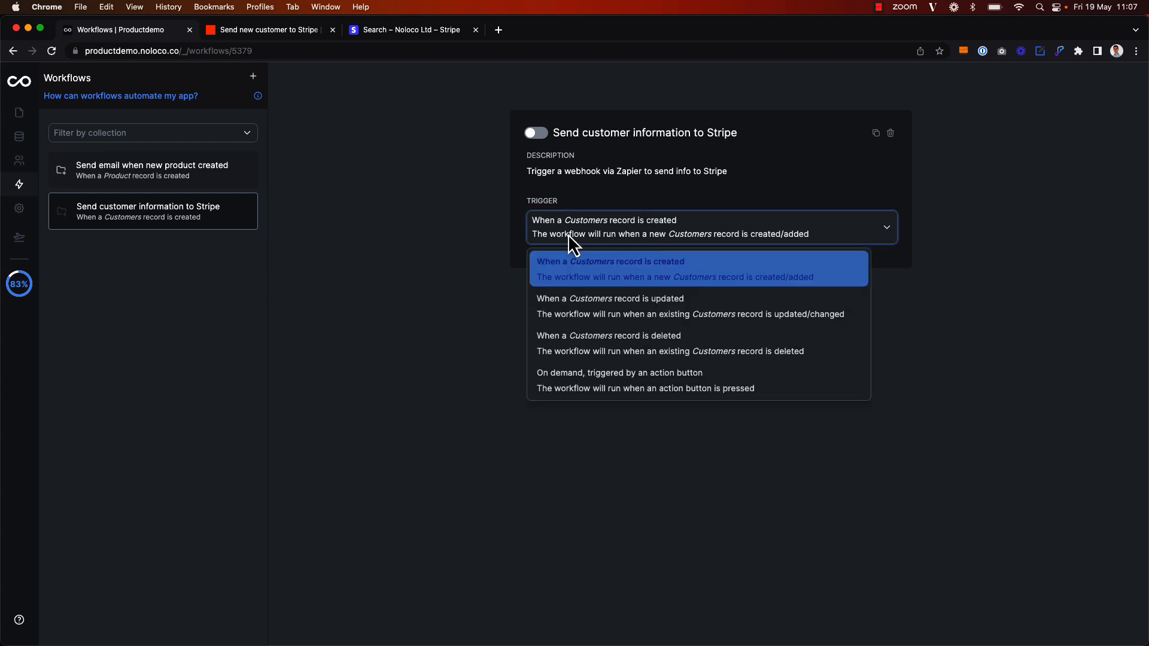
{"action": "left_click", "coordinate": [644, 196]}
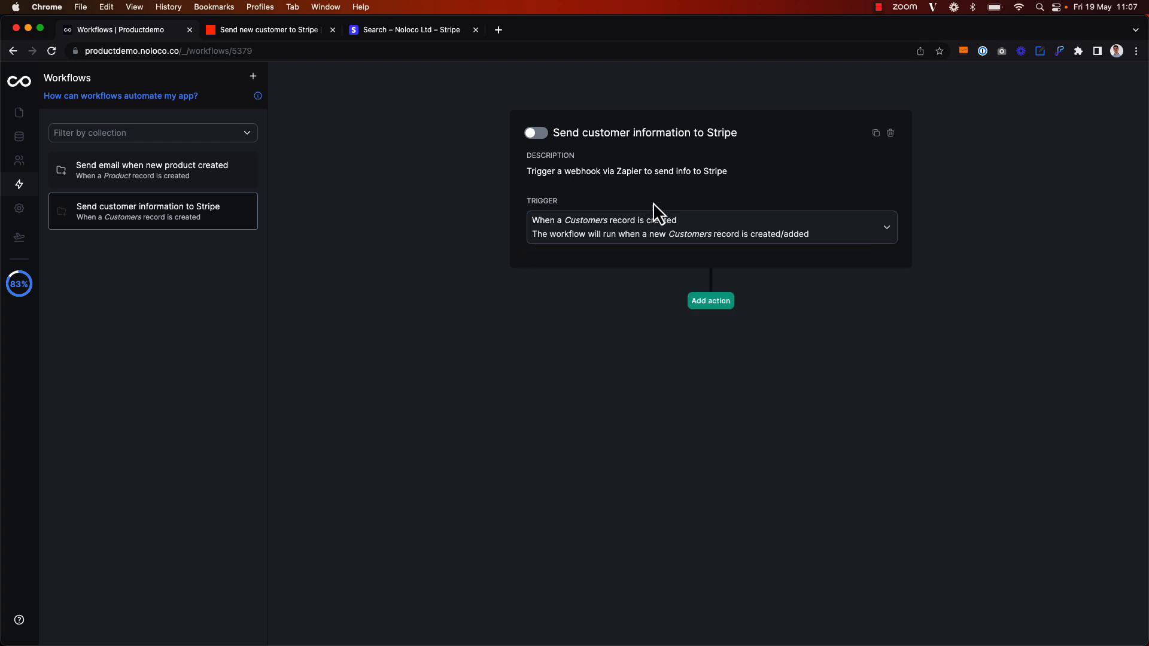
{"action": "left_click", "coordinate": [711, 300]}
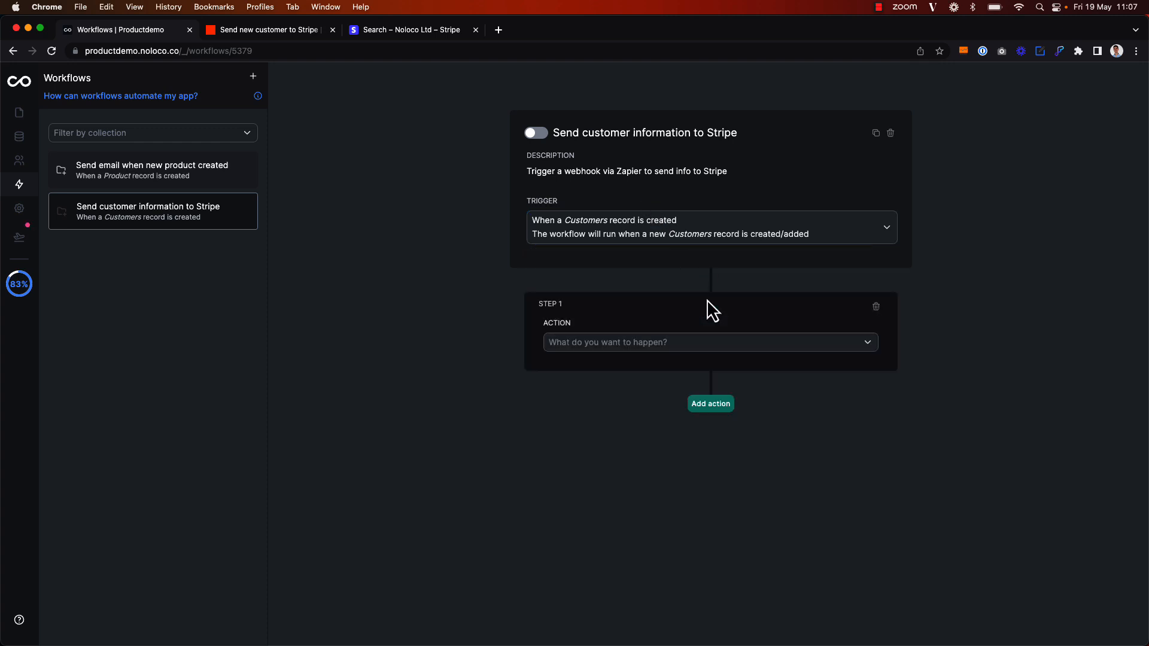
{"action": "left_click", "coordinate": [697, 342]}
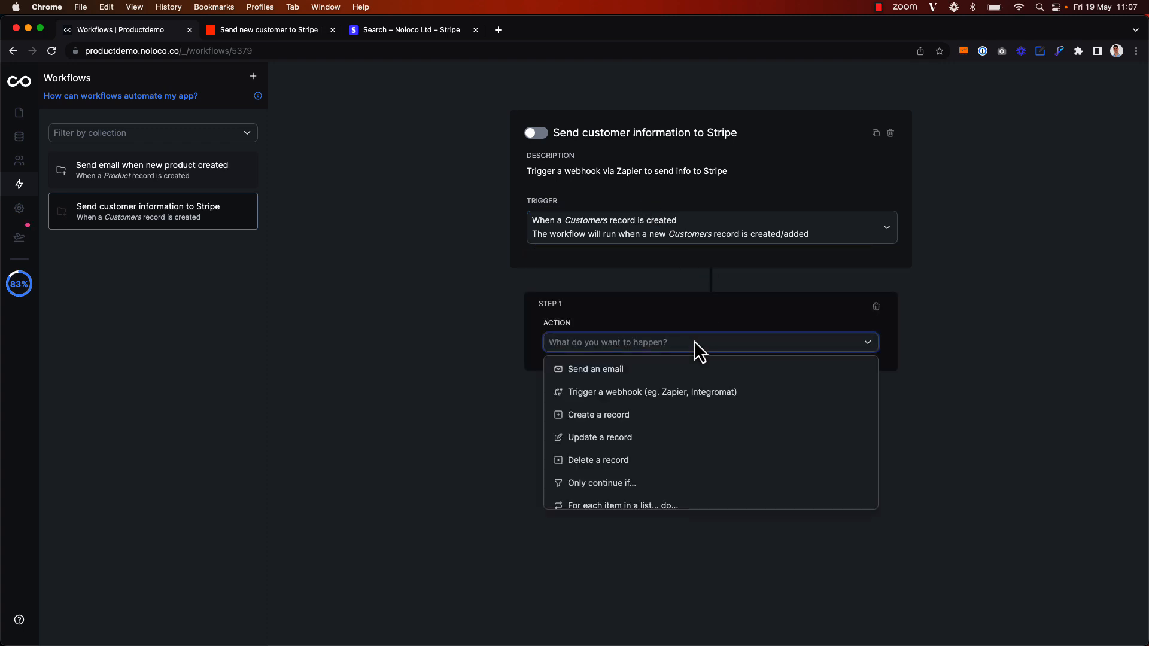
{"action": "left_click", "coordinate": [693, 392]}
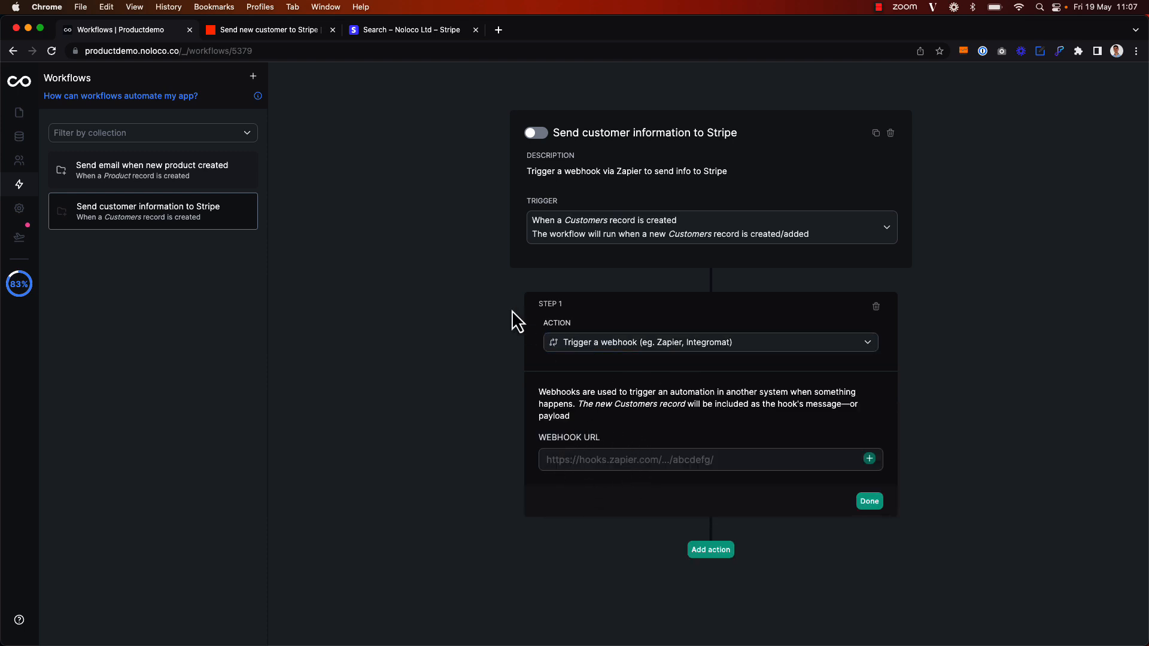
{"action": "left_click", "coordinate": [272, 31]}
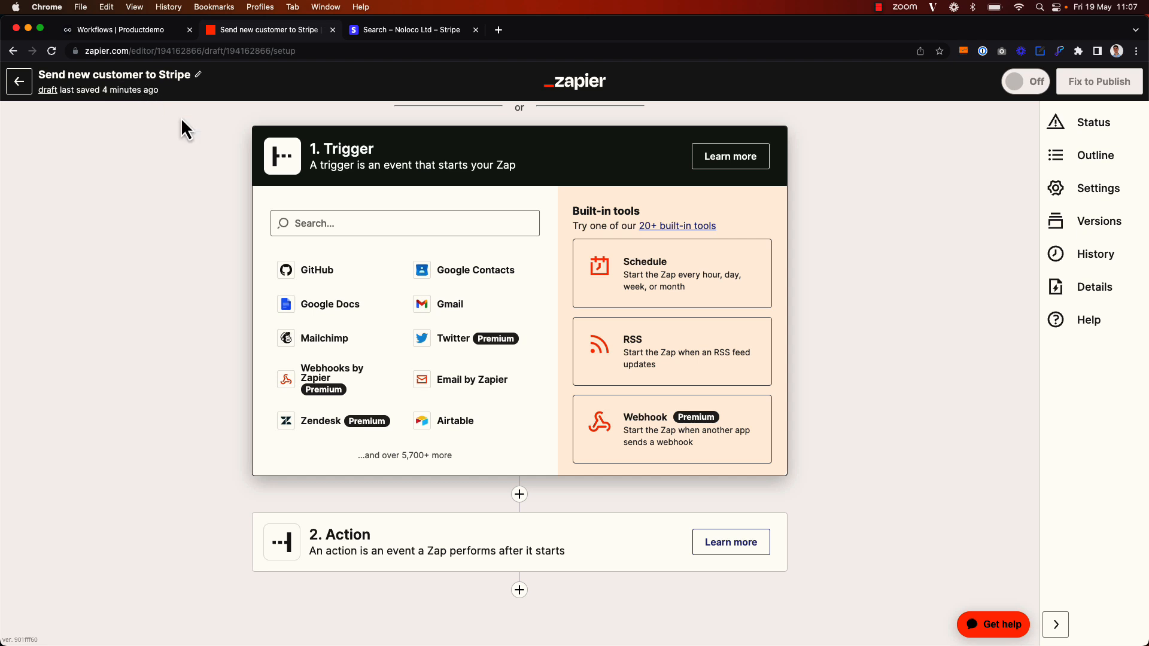
Set the zap trigger to Webhooks by Zapier with the Catch Hook event
{"action": "left_click", "coordinate": [330, 223]}
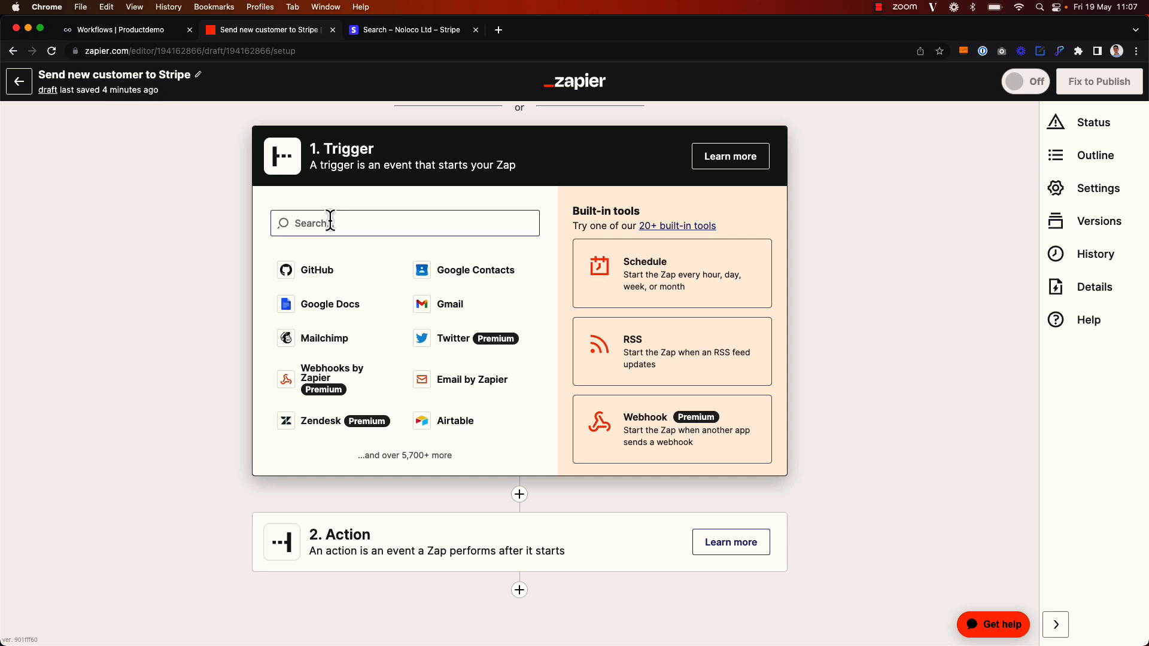
{"action": "left_click", "coordinate": [339, 376]}
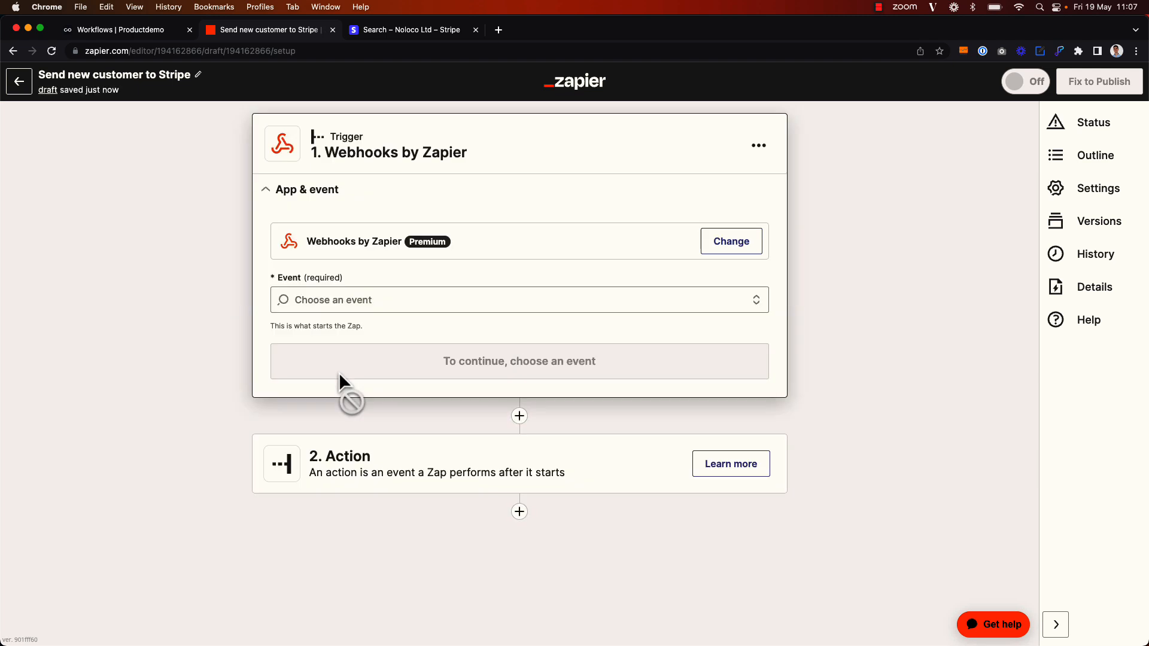
{"action": "left_click", "coordinate": [423, 300]}
{"action": "left_click", "coordinate": [435, 353]}
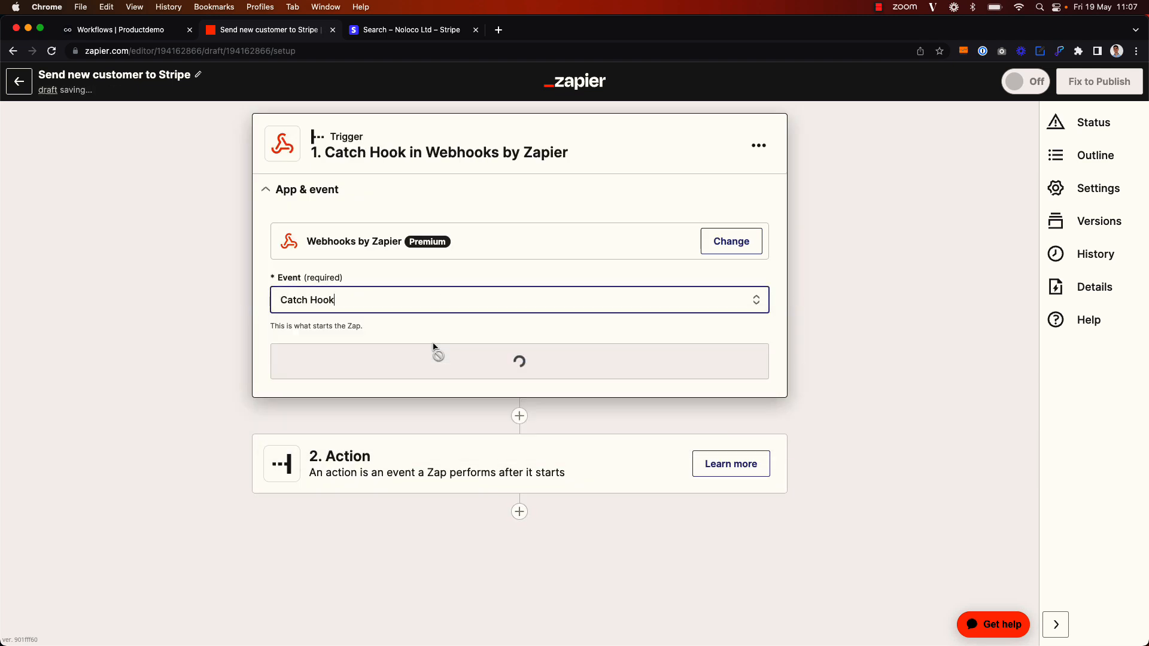
{"action": "left_click", "coordinate": [495, 359]}
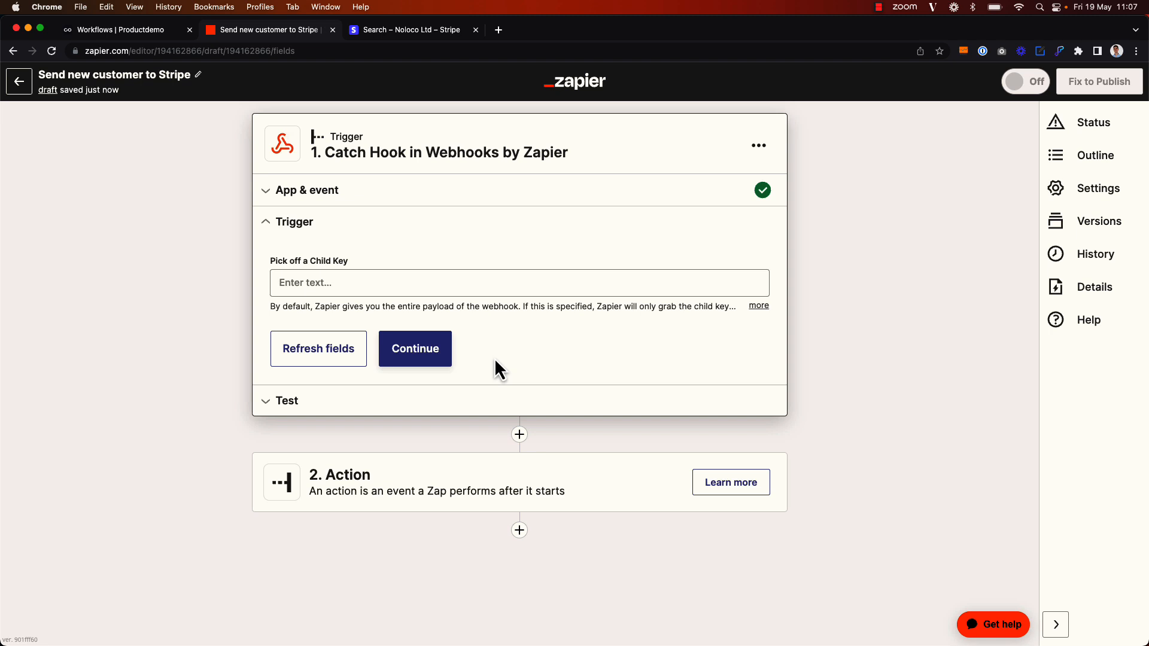
Copy the generated Catch Hook webhook URL
{"action": "left_click", "coordinate": [411, 353]}
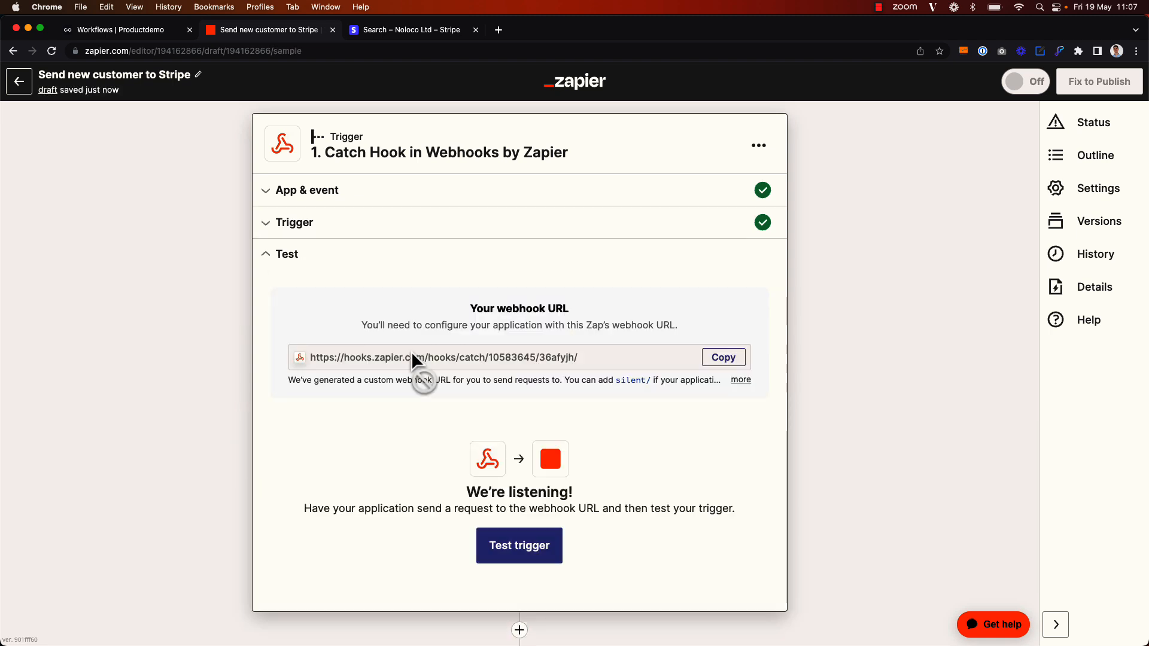
{"action": "left_click", "coordinate": [714, 359]}
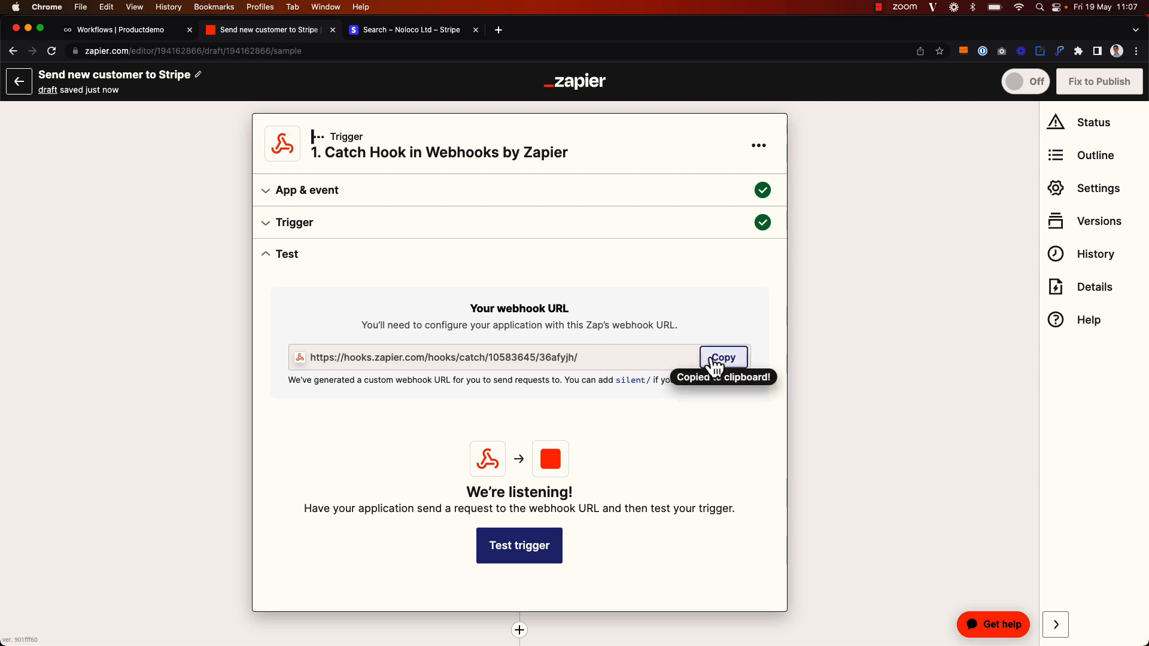
{"action": "left_click", "coordinate": [92, 31]}
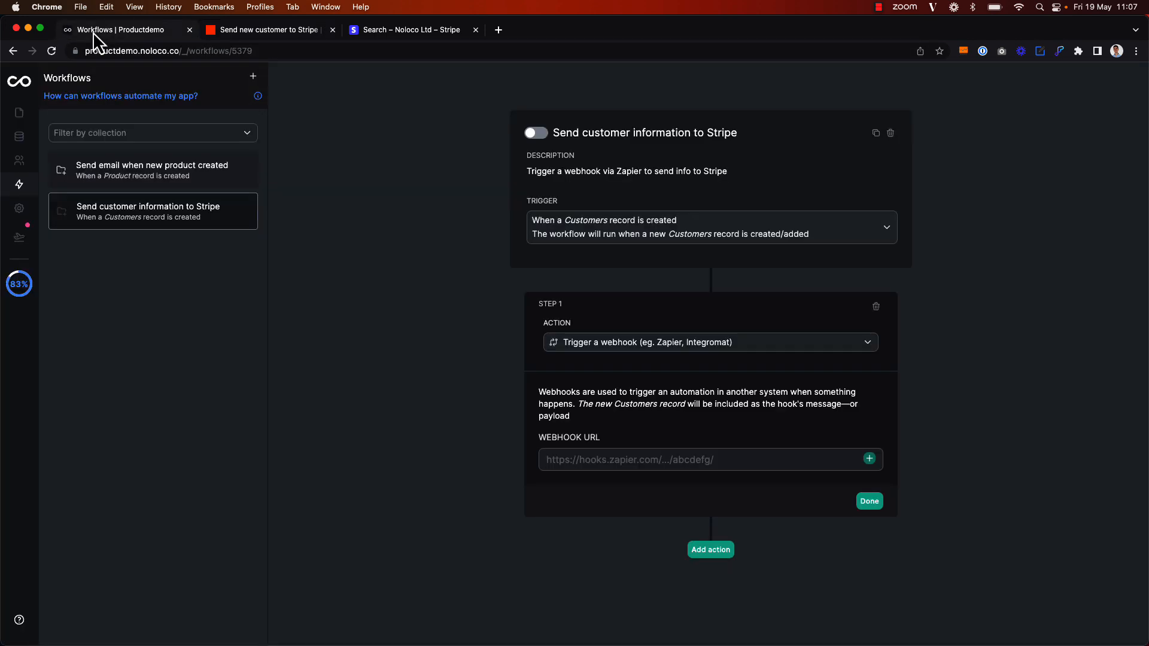
Paste the Zapier webhook URL into the webhook step, save it, and switch the workflow on
{"action": "left_click", "coordinate": [609, 457]}
{"action": "key", "text": "super+v"}
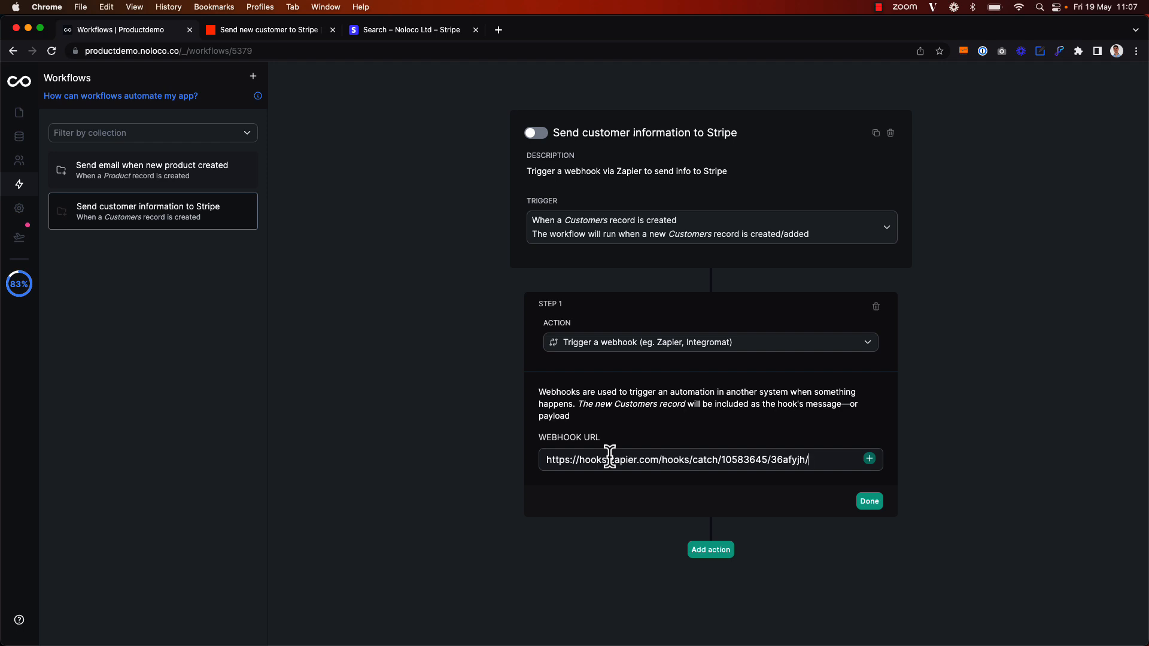
{"action": "left_click", "coordinate": [874, 504]}
{"action": "left_click", "coordinate": [535, 134]}
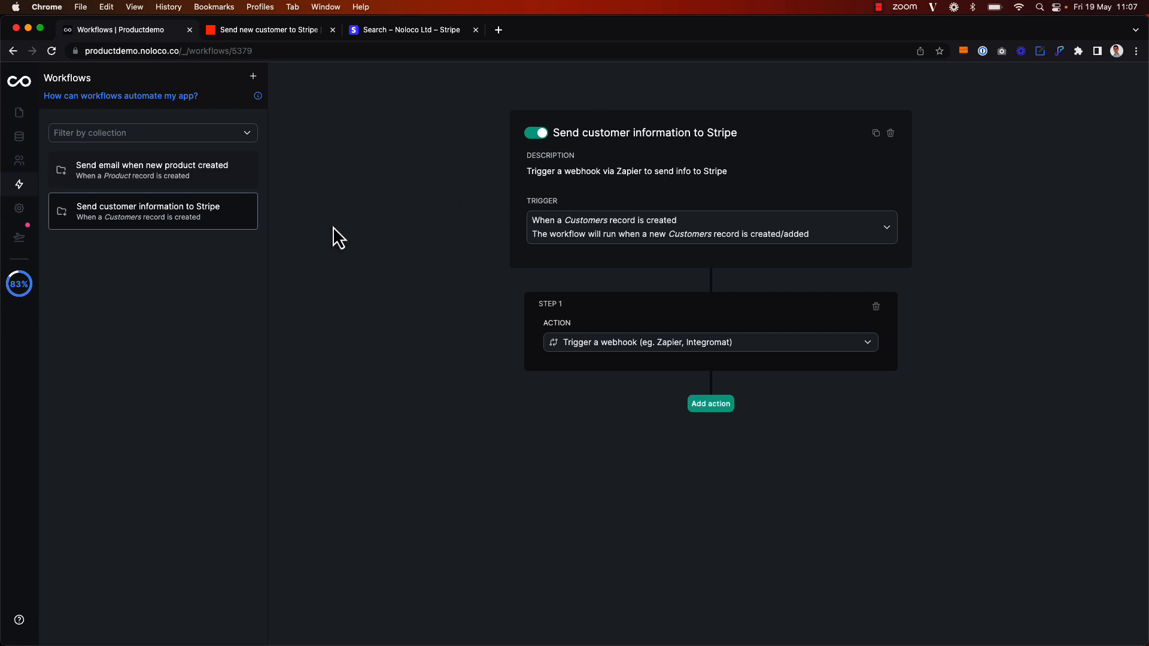
Publish the latest app changes and go to the live app
{"action": "left_click", "coordinate": [19, 237]}
{"action": "left_click", "coordinate": [254, 346]}
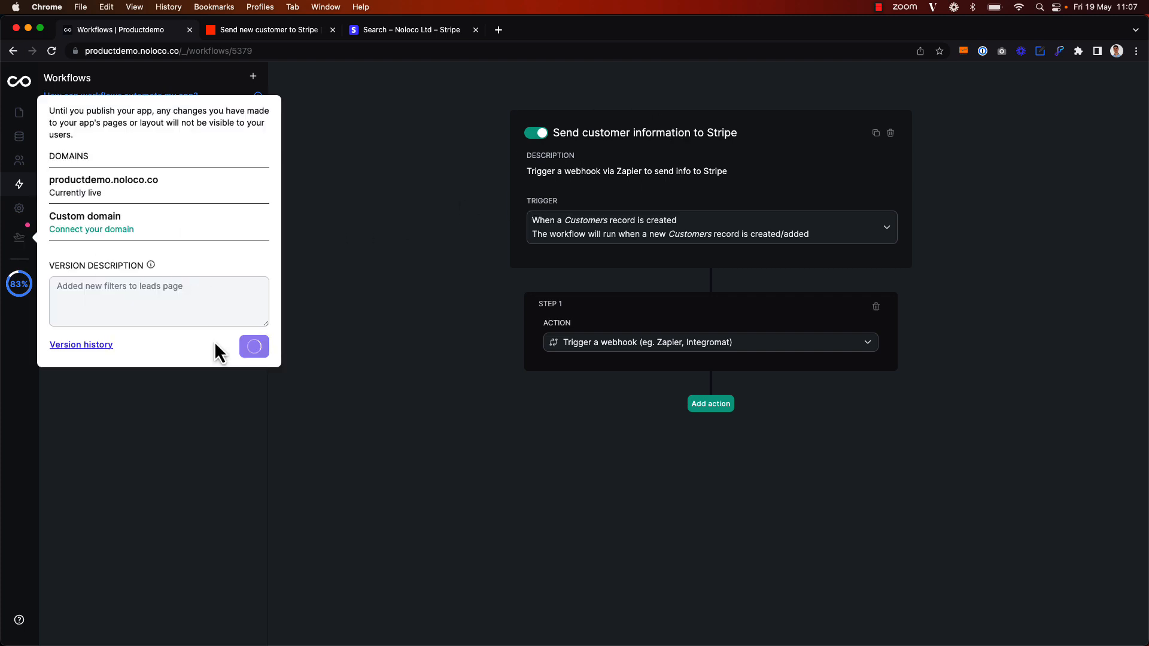
{"action": "left_click", "coordinate": [444, 251]}
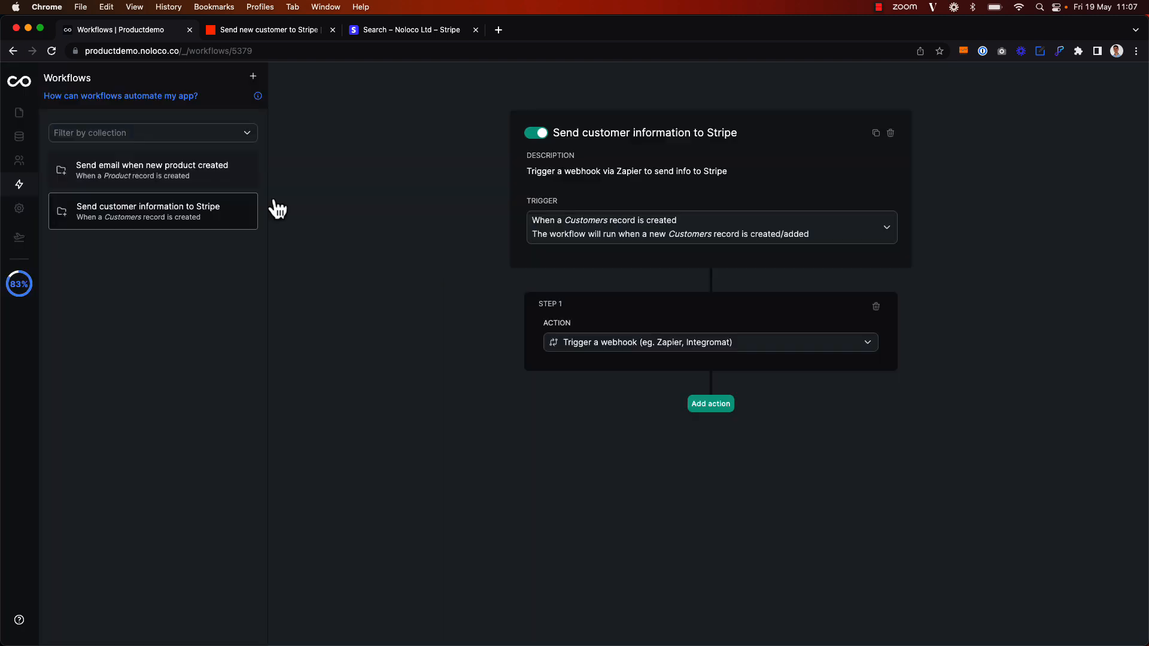
{"action": "left_click", "coordinate": [19, 118]}
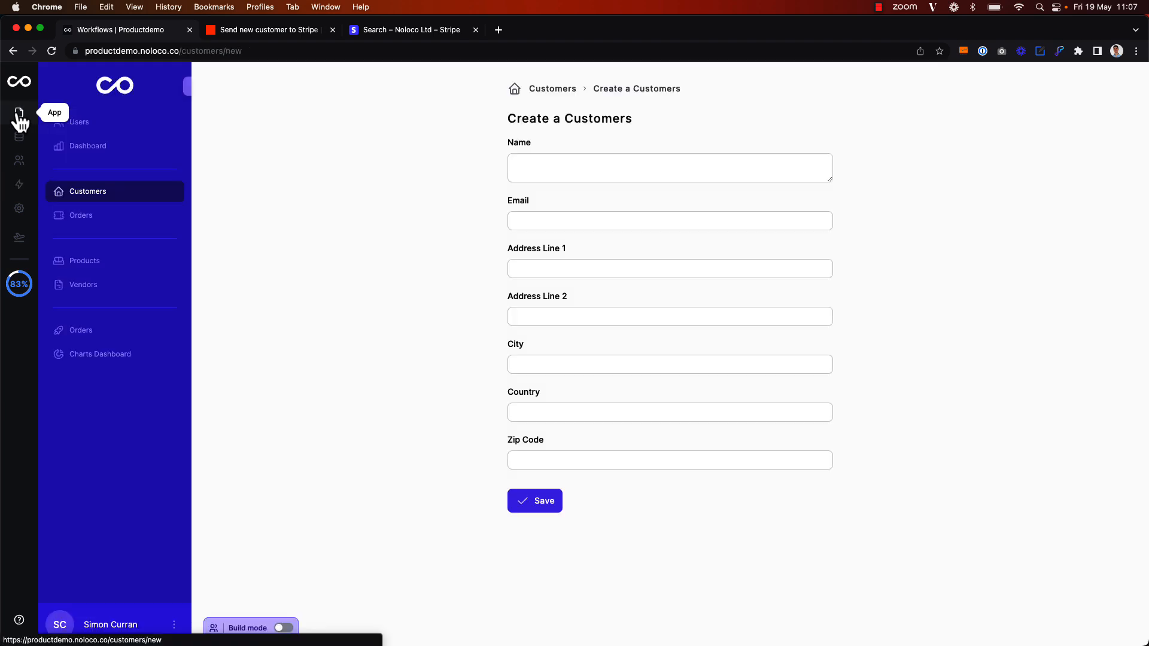
{"action": "left_click", "coordinate": [563, 89]}
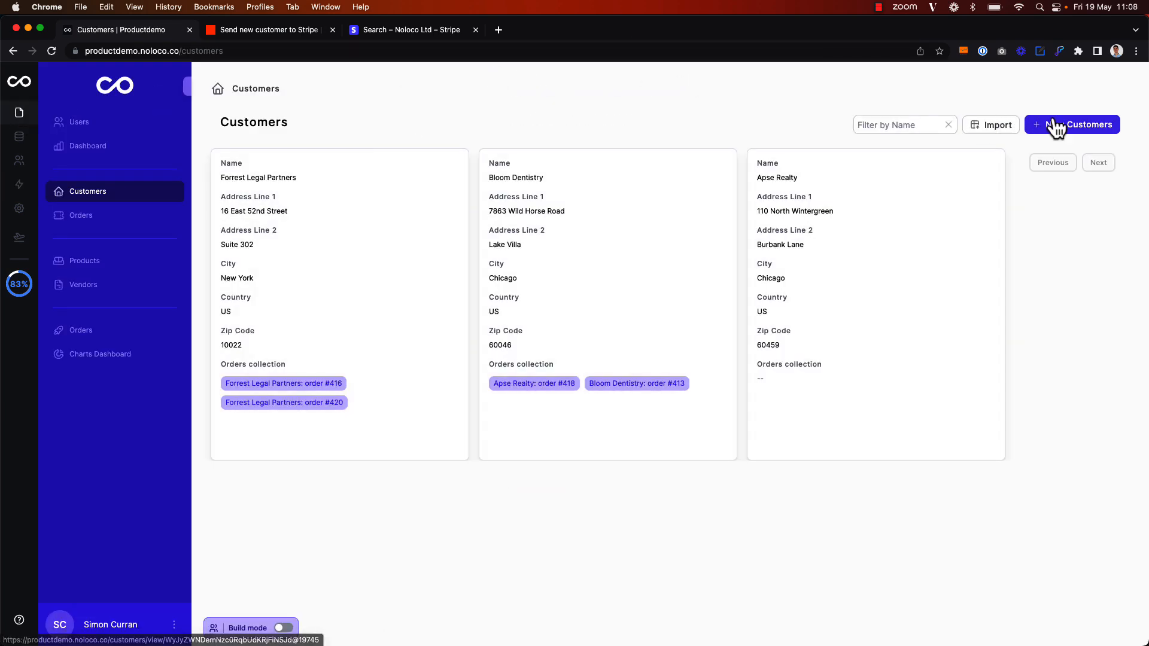
{"action": "left_click", "coordinate": [1053, 124]}
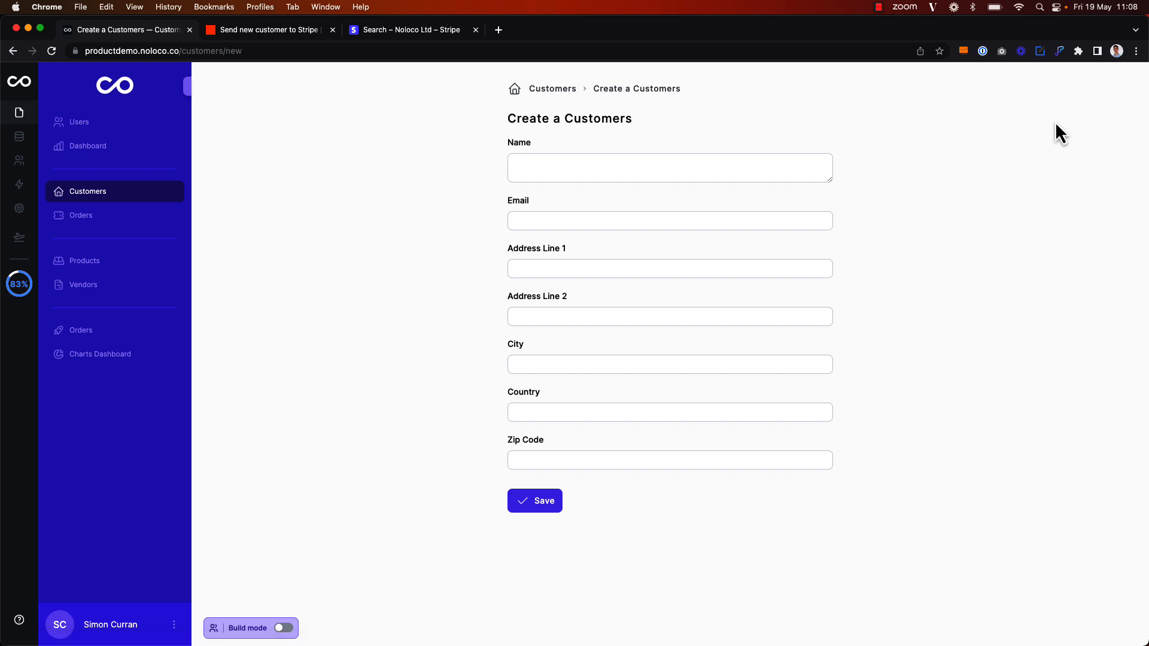
{"action": "left_click", "coordinate": [692, 171]}
{"action": "type", "text": "Liberty Partners"}
{"action": "left_click", "coordinate": [672, 222]}
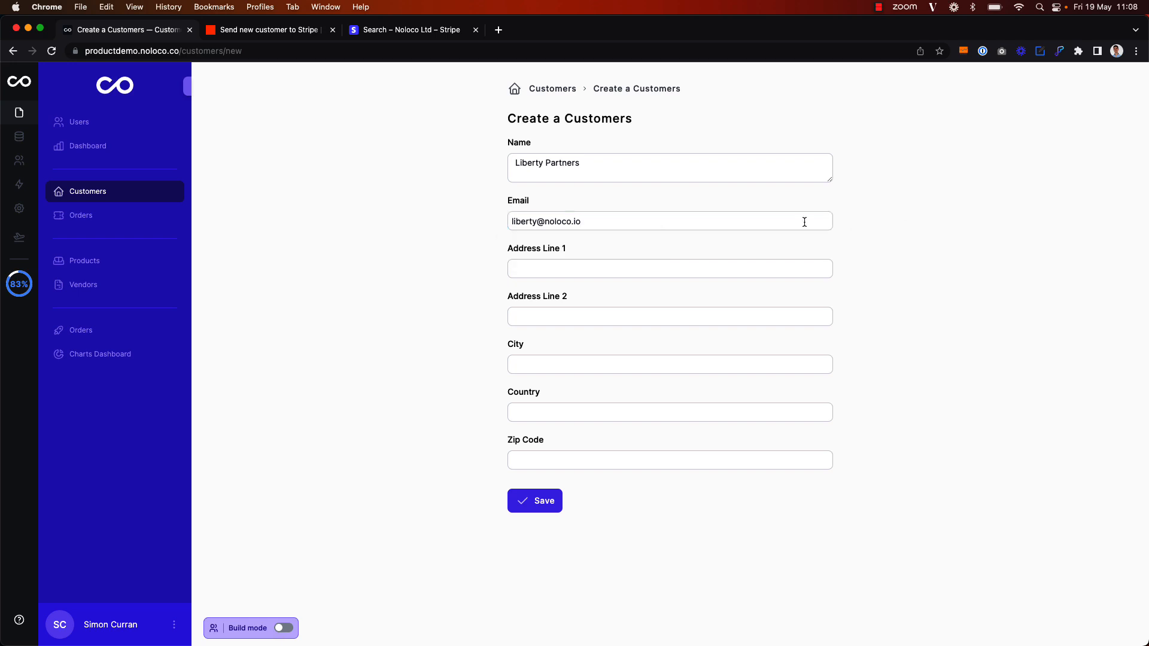
{"action": "left_click", "coordinate": [644, 266]}
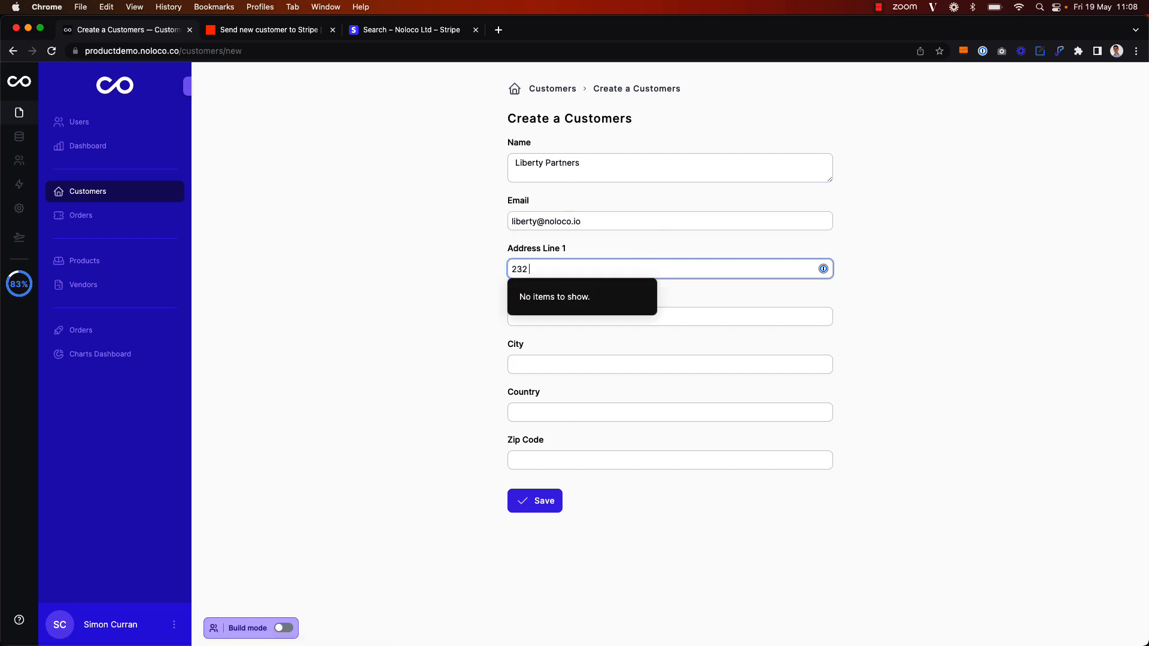
{"action": "left_click", "coordinate": [718, 316]}
{"action": "type", "text": "Queens"}
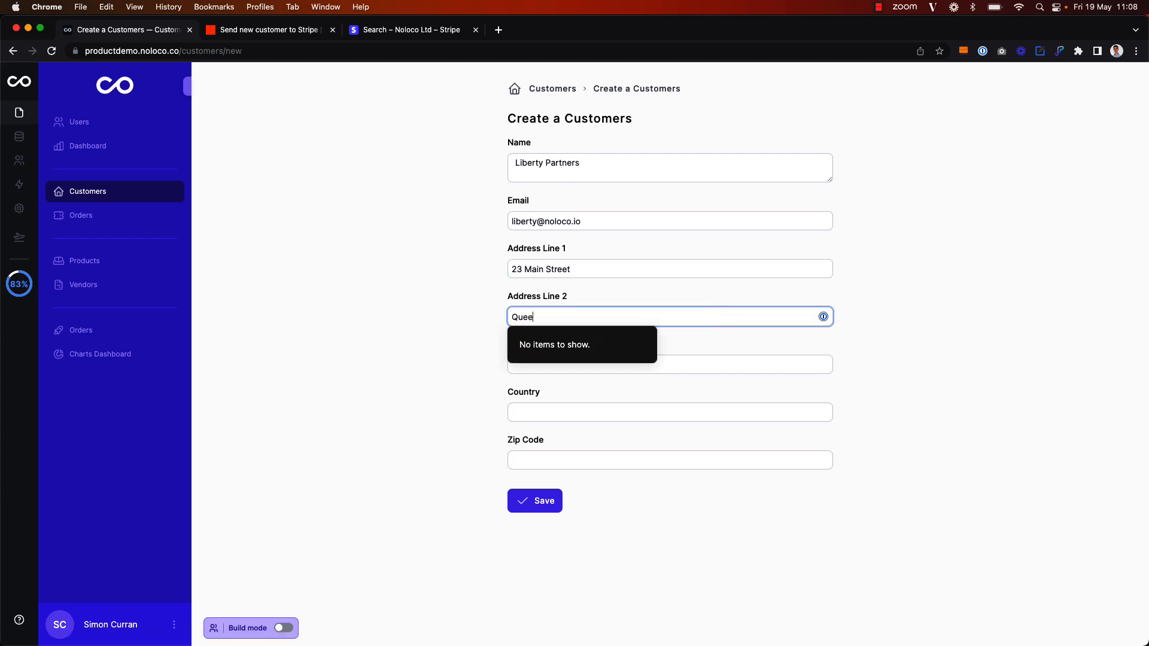
{"action": "left_click", "coordinate": [874, 344]}
Fill in City New York, Country US, Zip Code 10101, and save the customer
{"action": "left_click", "coordinate": [728, 366]}
{"action": "type", "text": "N"}
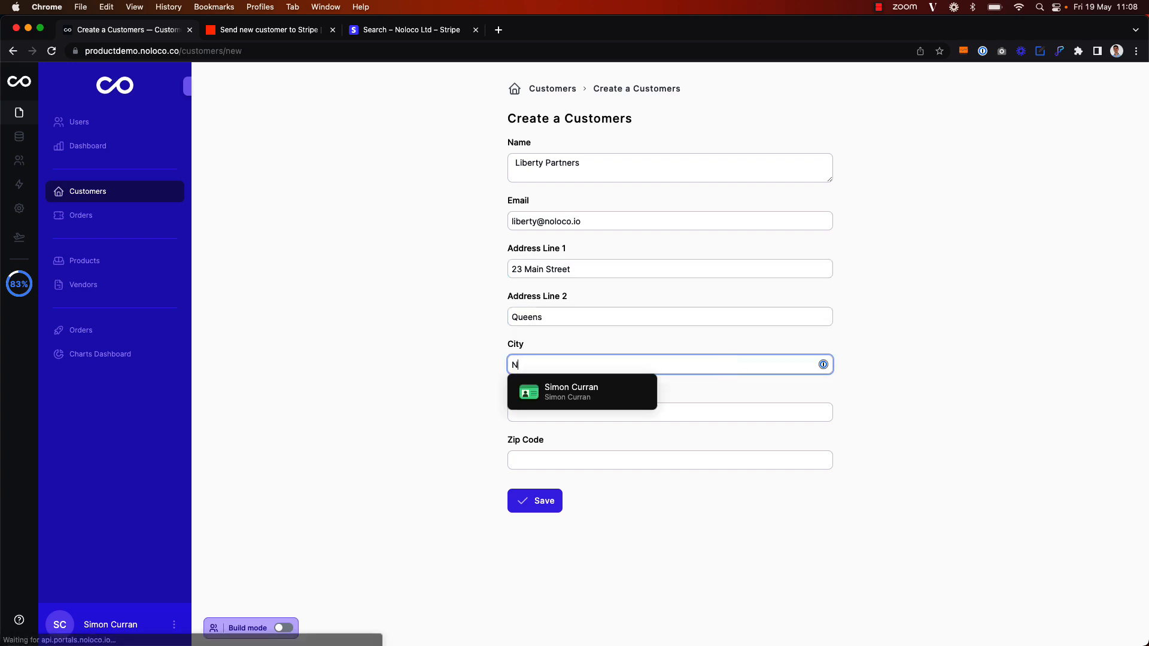
{"action": "type", "text": "ew York"}
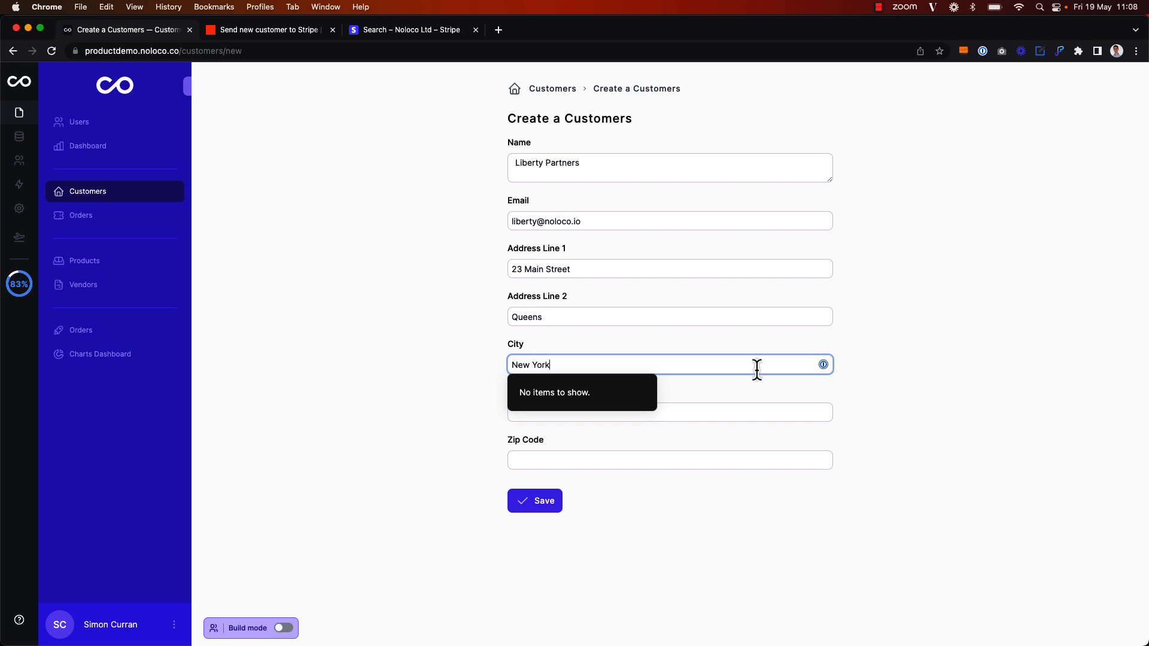
{"action": "left_click", "coordinate": [870, 395]}
{"action": "left_click", "coordinate": [712, 412]}
{"action": "type", "text": "US"}
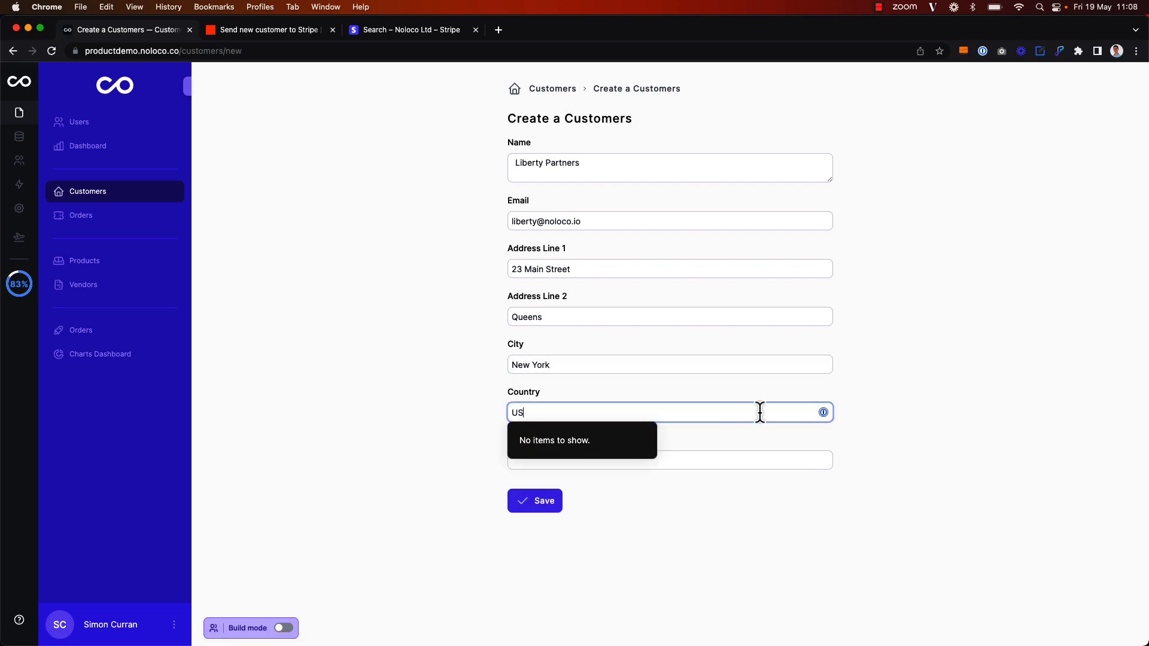
{"action": "left_click", "coordinate": [891, 414]}
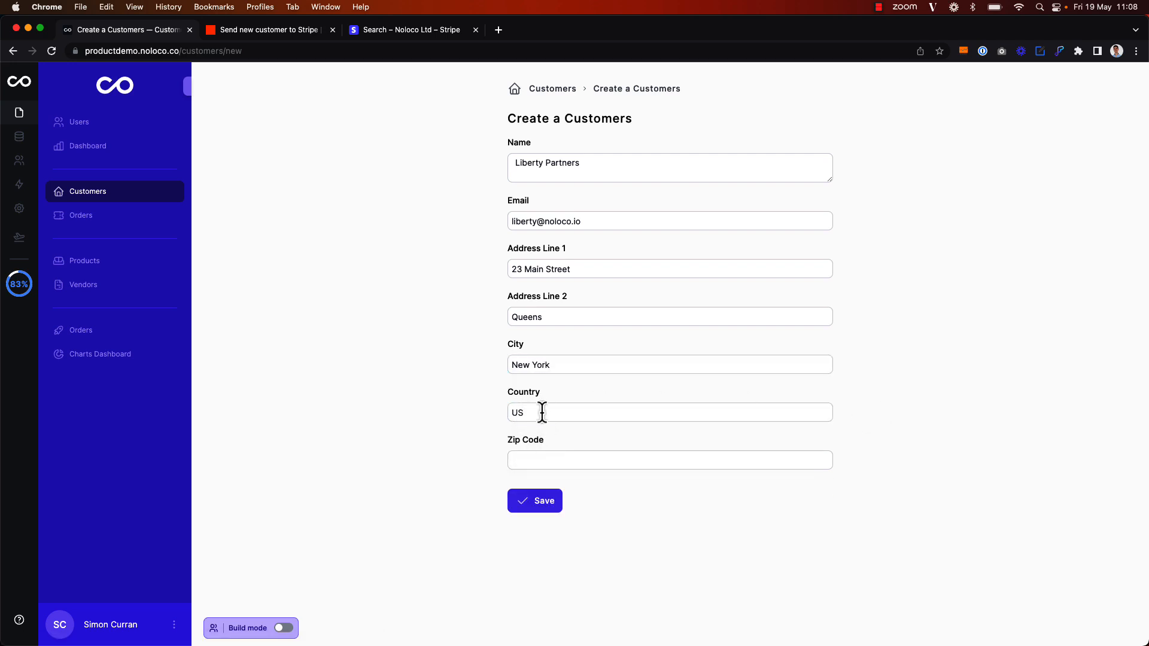
{"action": "left_click", "coordinate": [564, 461]}
{"action": "type", "text": "10101"}
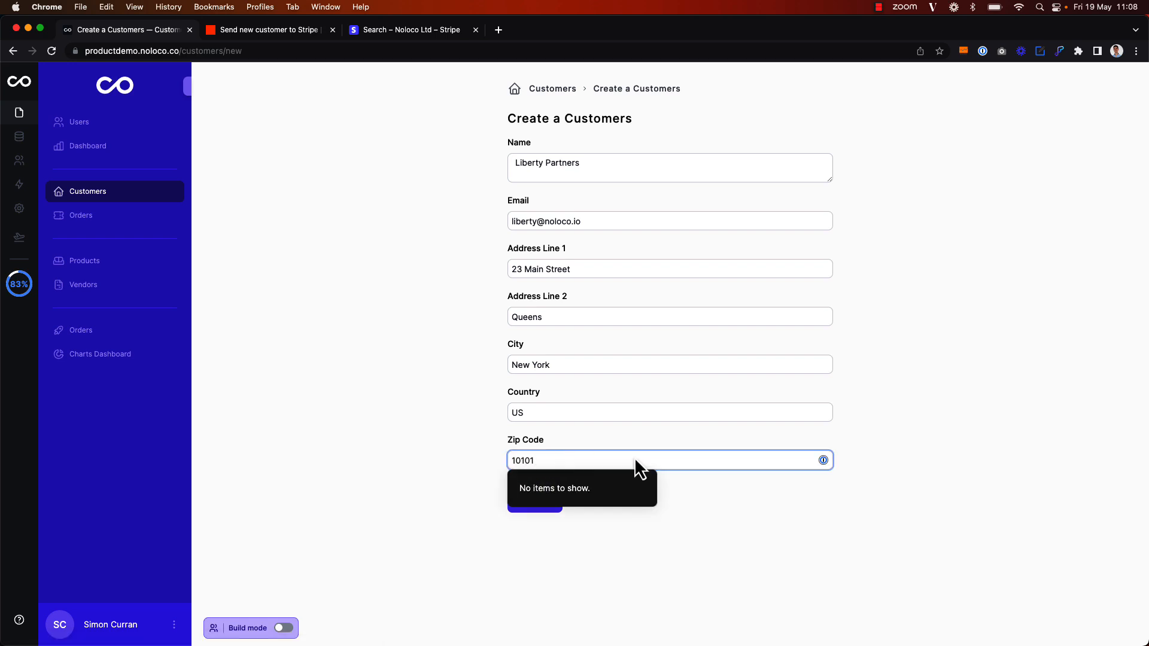
{"action": "left_click", "coordinate": [857, 427]}
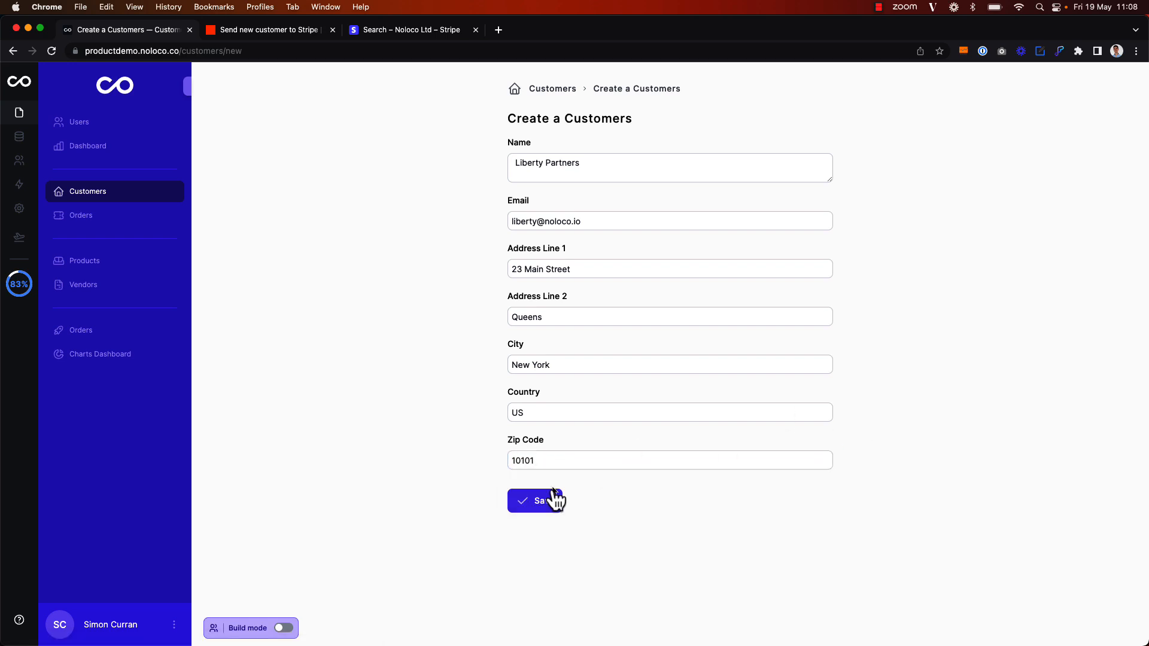
{"action": "left_click", "coordinate": [535, 509]}
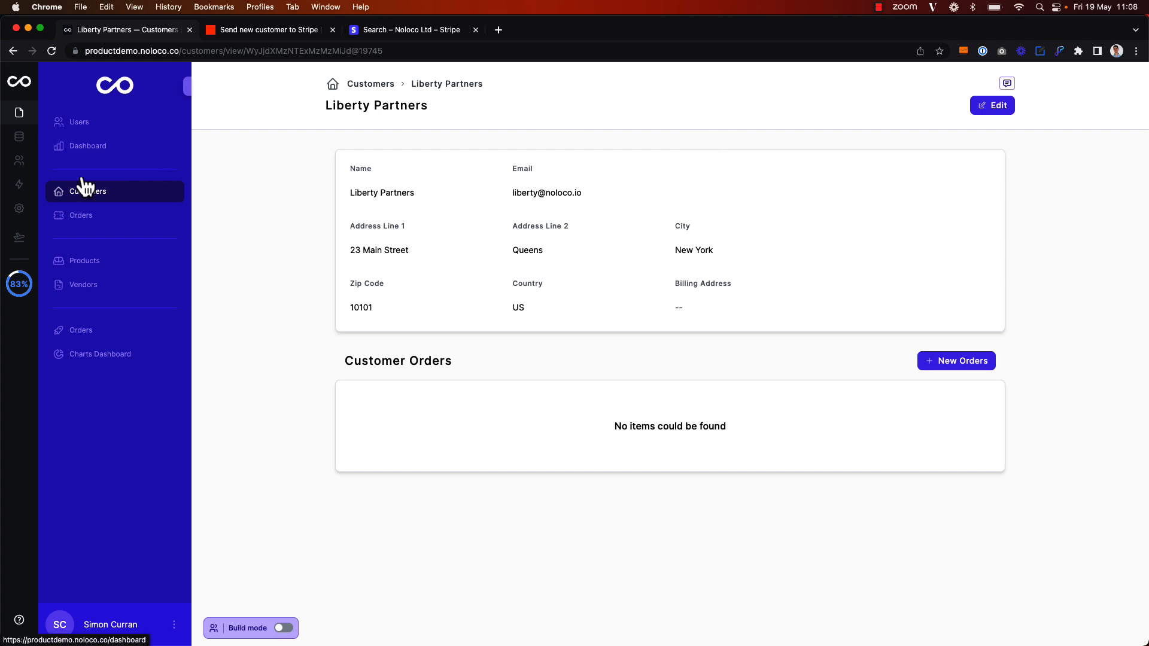
{"action": "left_click", "coordinate": [19, 184]}
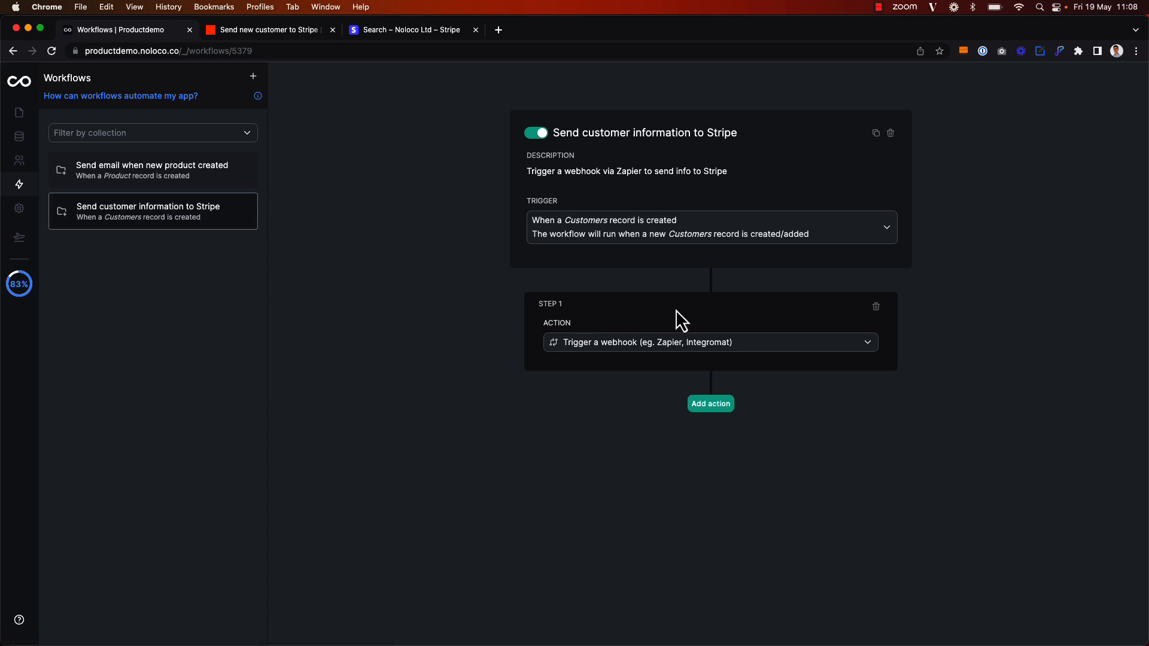
Test the Catch Hook trigger, review the received Liberty Partners data, and continue
{"action": "left_click", "coordinate": [267, 31]}
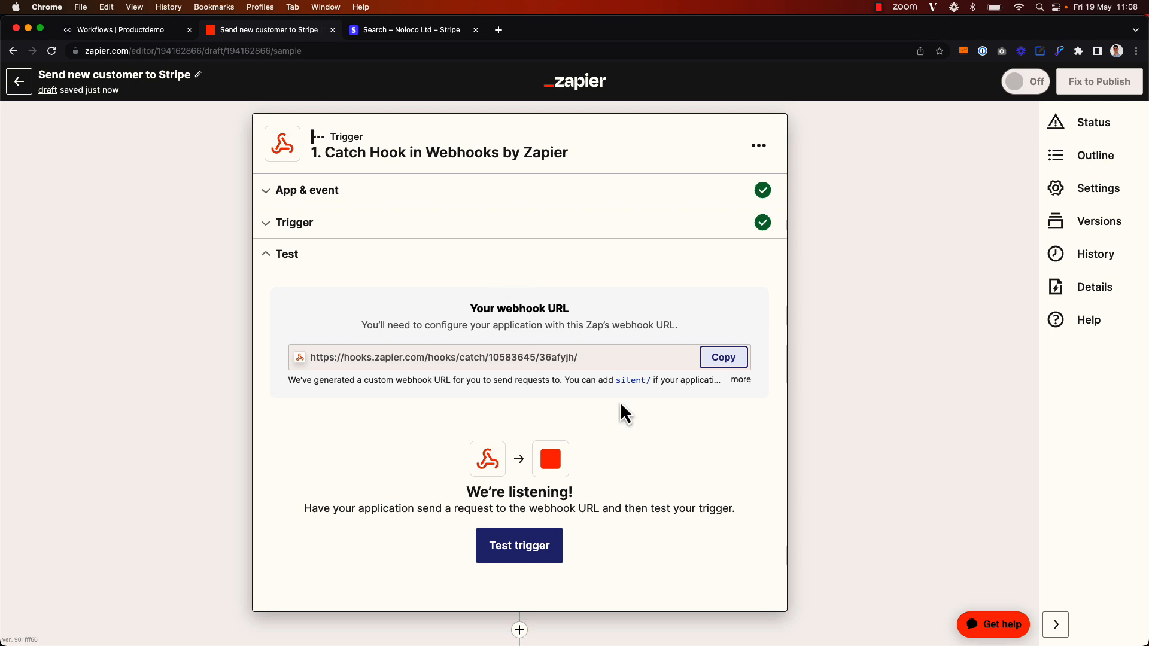
{"action": "left_click", "coordinate": [530, 558]}
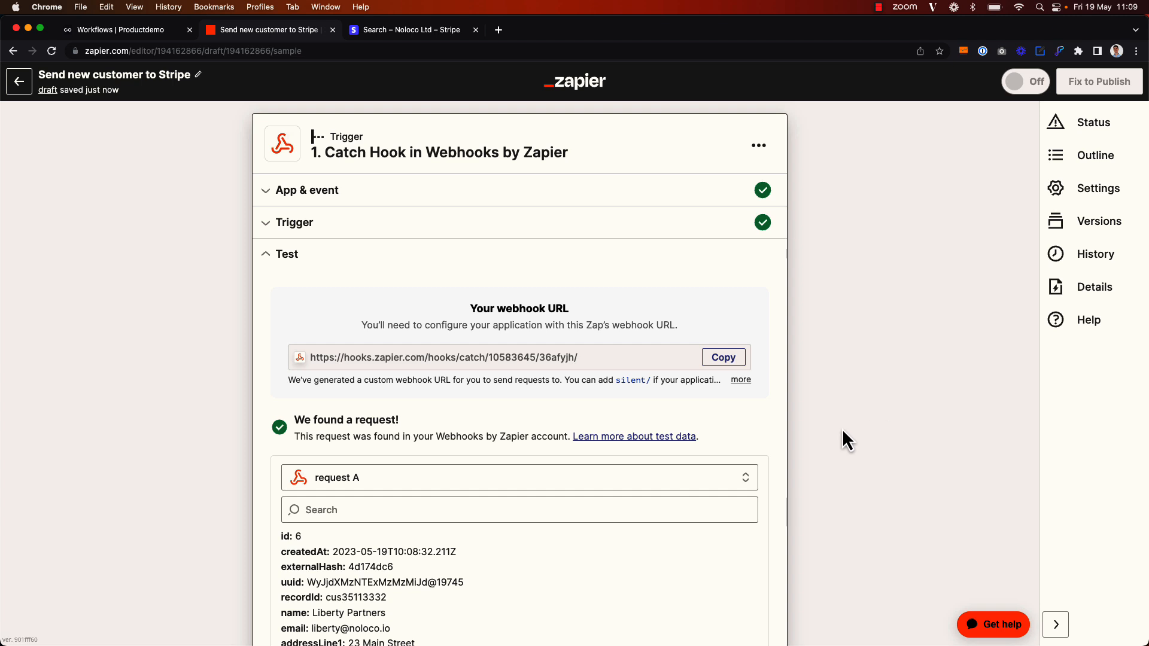
{"action": "scroll", "coordinate": [842, 428], "scroll_direction": "down", "scroll_amount": 3}
{"action": "scroll", "coordinate": [522, 451], "scroll_direction": "down", "scroll_amount": 1}
{"action": "scroll", "coordinate": [521, 451], "scroll_direction": "down", "scroll_amount": 2}
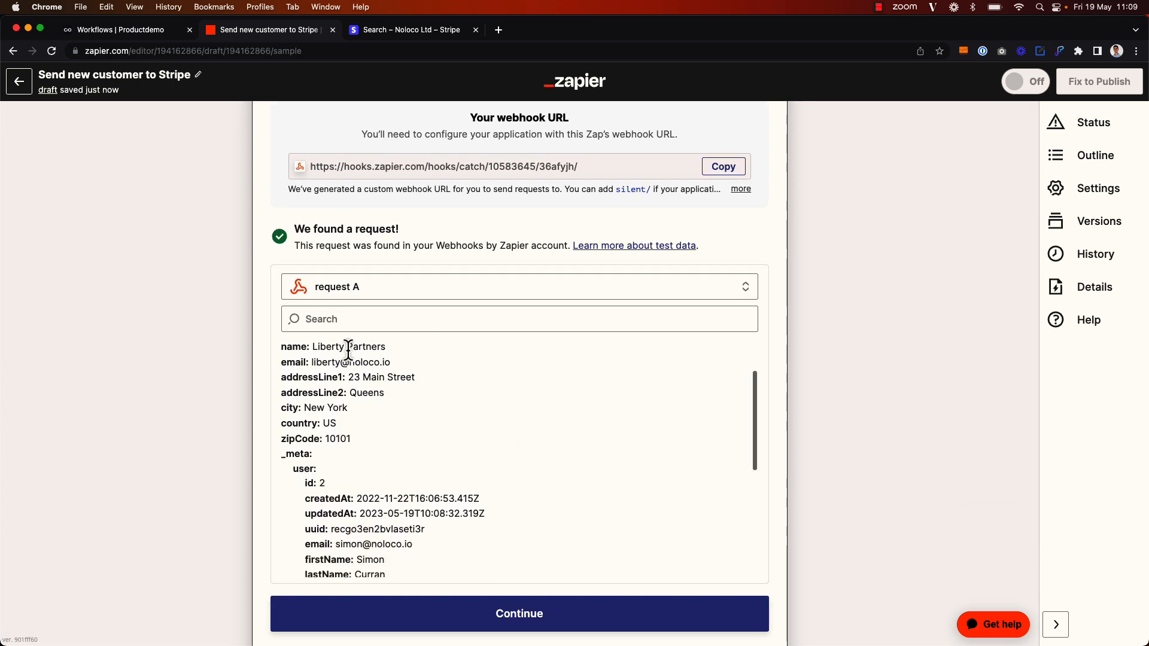
{"action": "scroll", "coordinate": [468, 404], "scroll_direction": "down", "scroll_amount": 3}
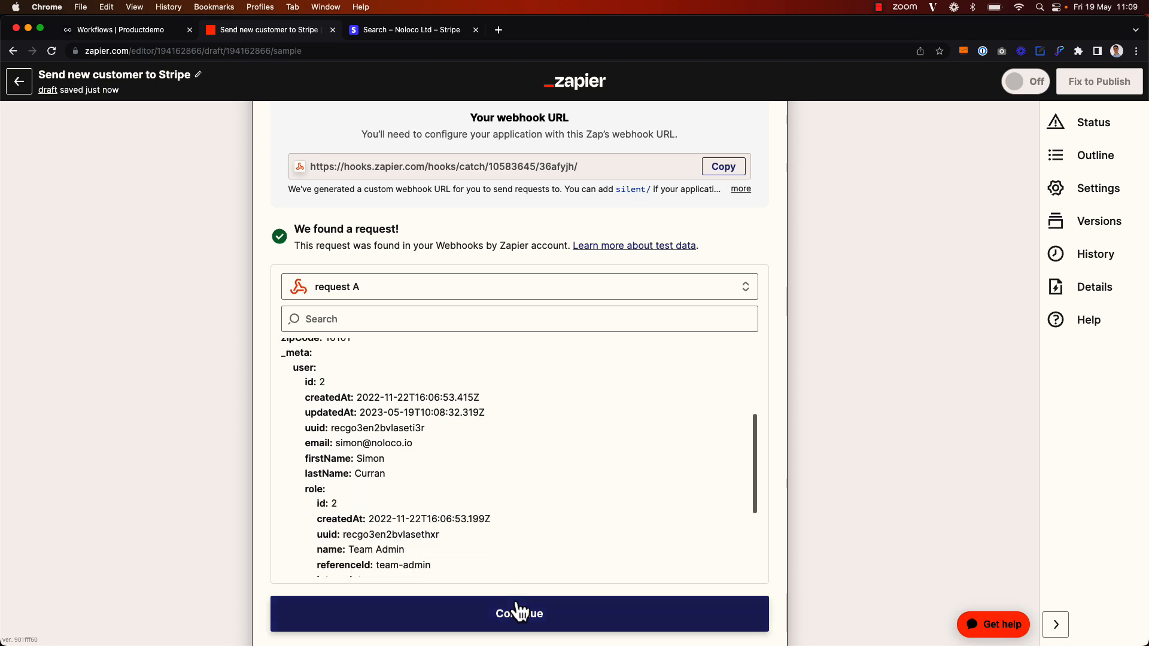
{"action": "left_click", "coordinate": [559, 616]}
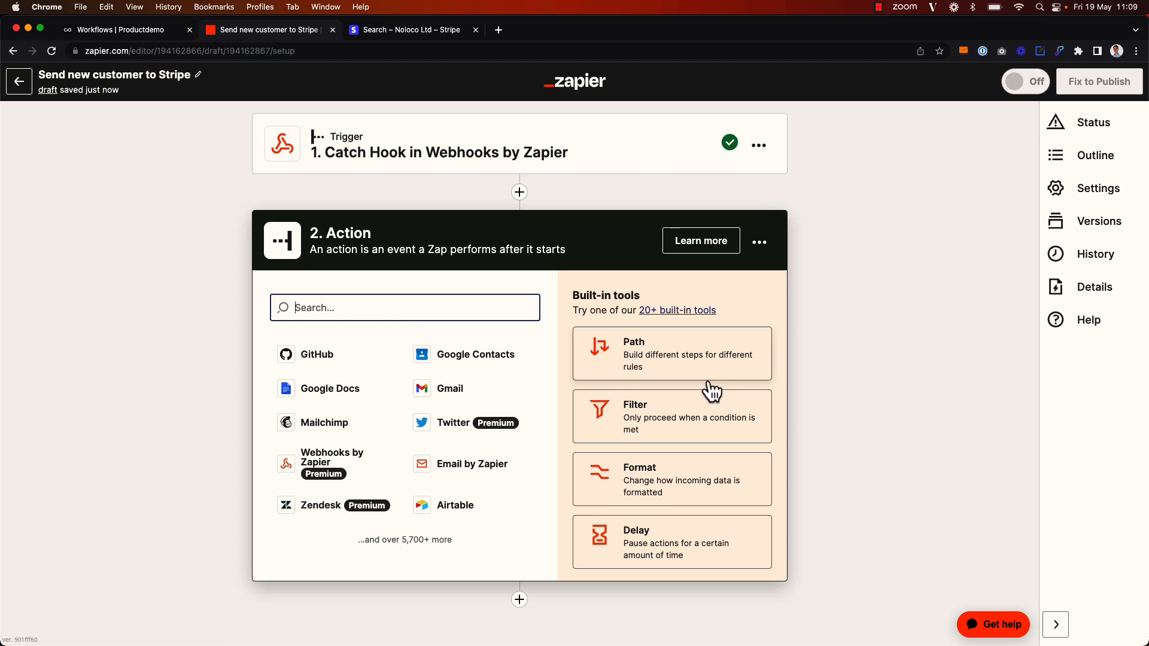
Set the action to Stripe Create Customer using the connected Stripe account
{"action": "type", "text": "Srip"}
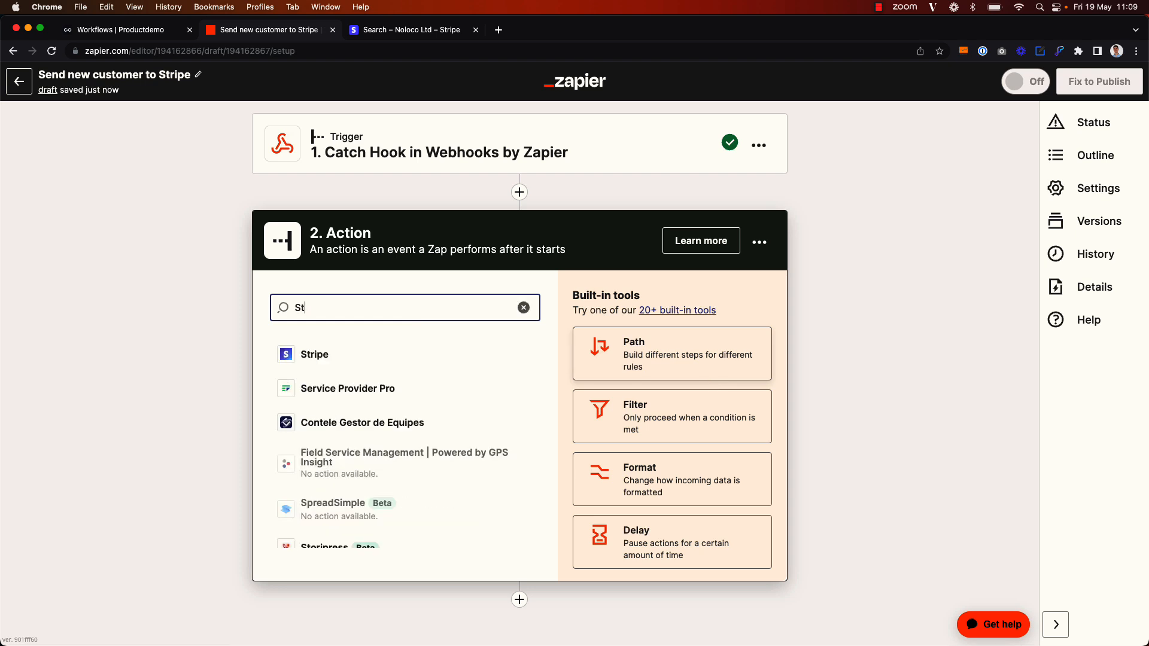
{"action": "type", "text": "r"}
{"action": "left_click", "coordinate": [498, 355]}
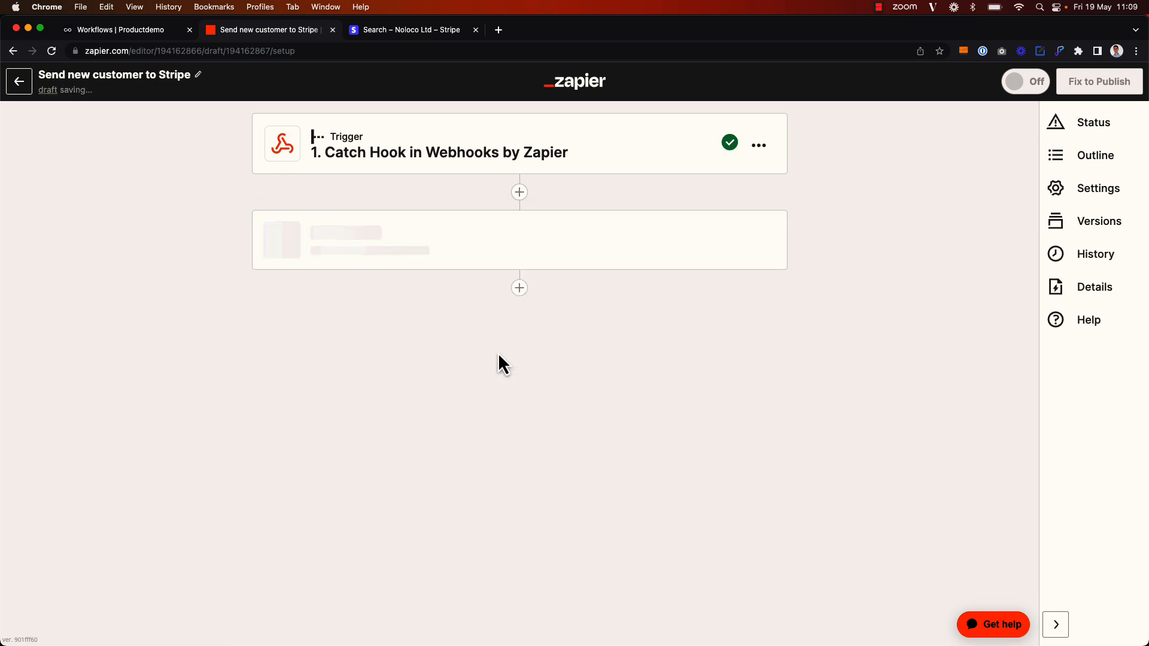
{"action": "left_click", "coordinate": [402, 398]}
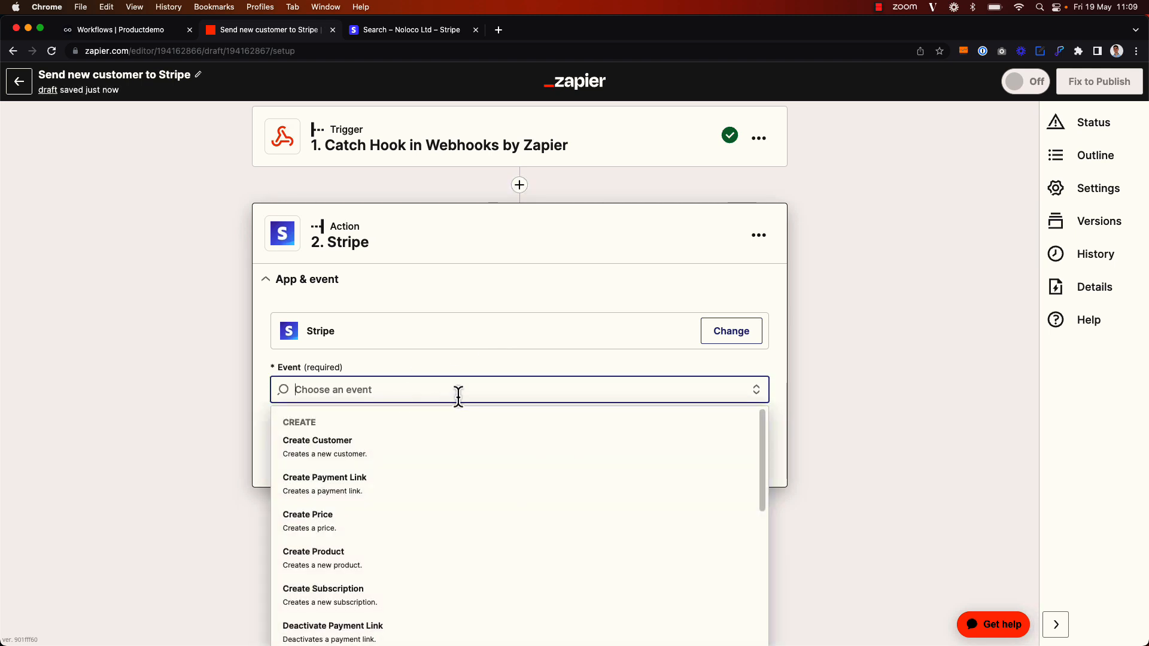
{"action": "left_click", "coordinate": [437, 444]}
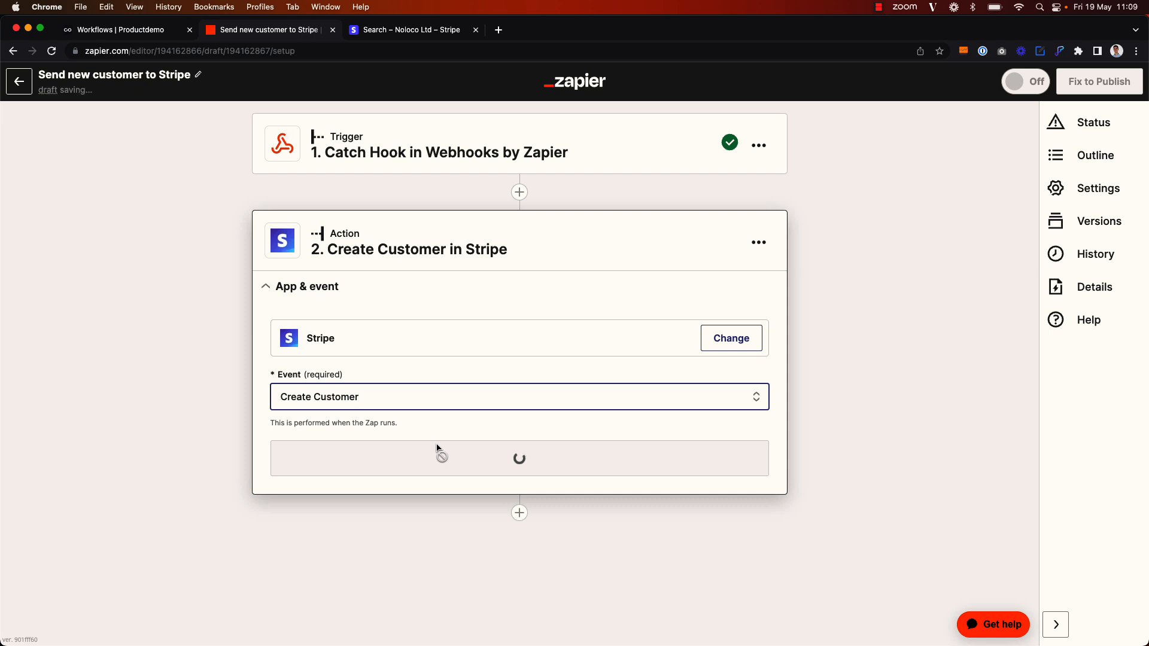
{"action": "left_click", "coordinate": [438, 449]}
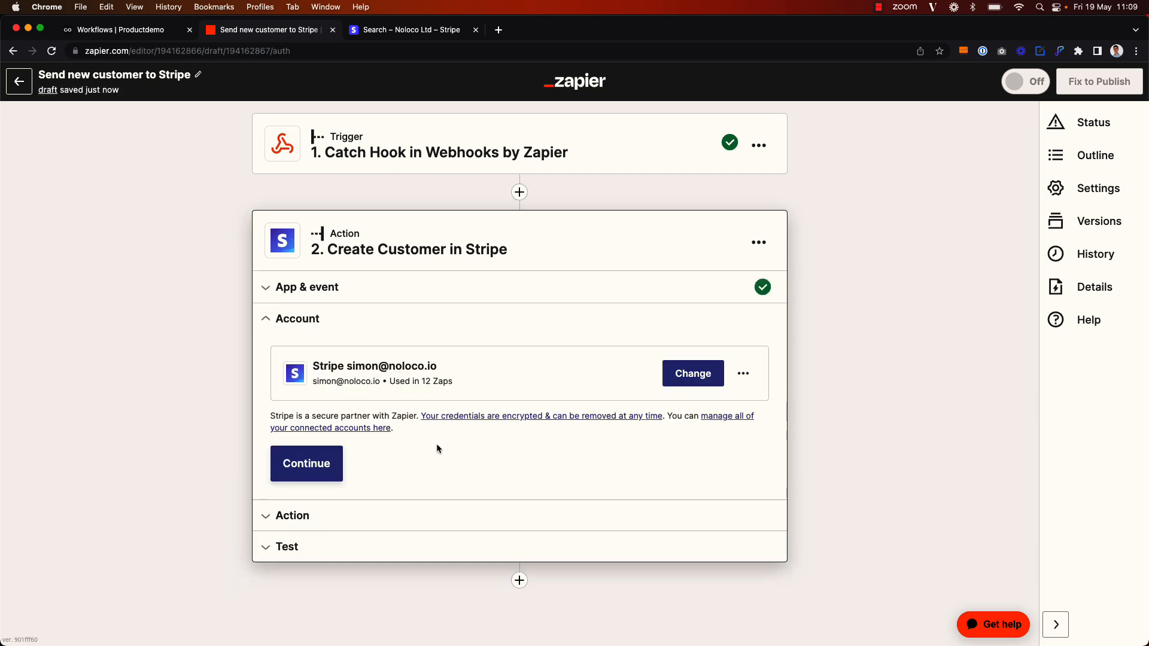
{"action": "left_click", "coordinate": [315, 462]}
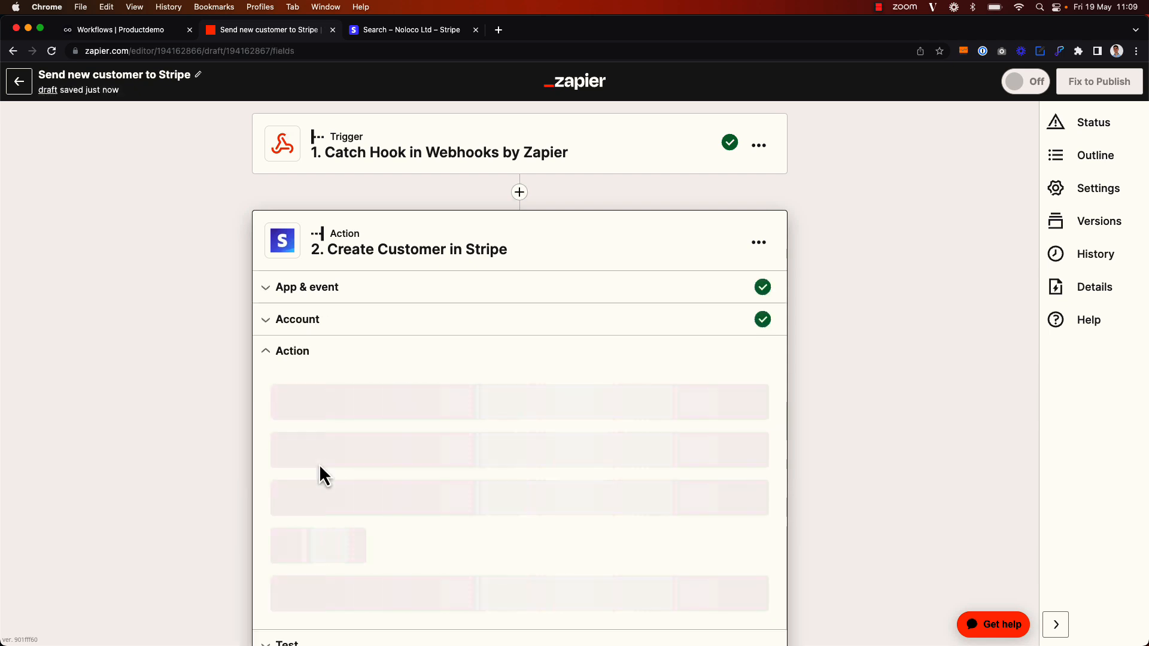
Map the webhook's Name and Email into the Stripe customer Name and Email fields
{"action": "left_click", "coordinate": [324, 306]}
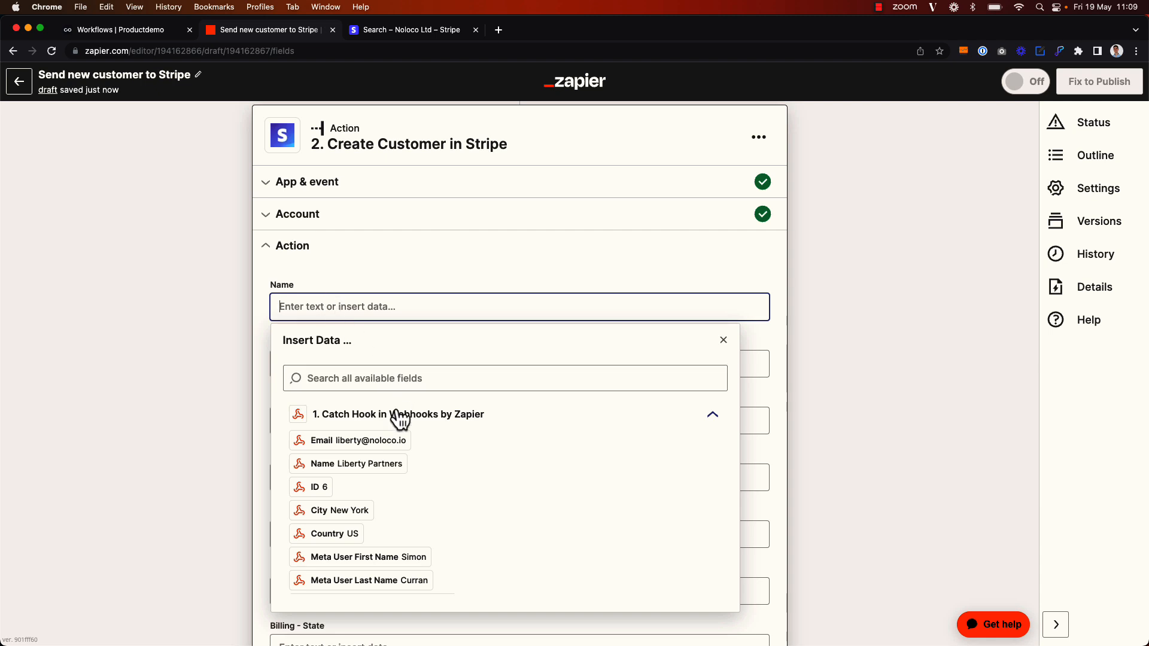
{"action": "left_click", "coordinate": [361, 465]}
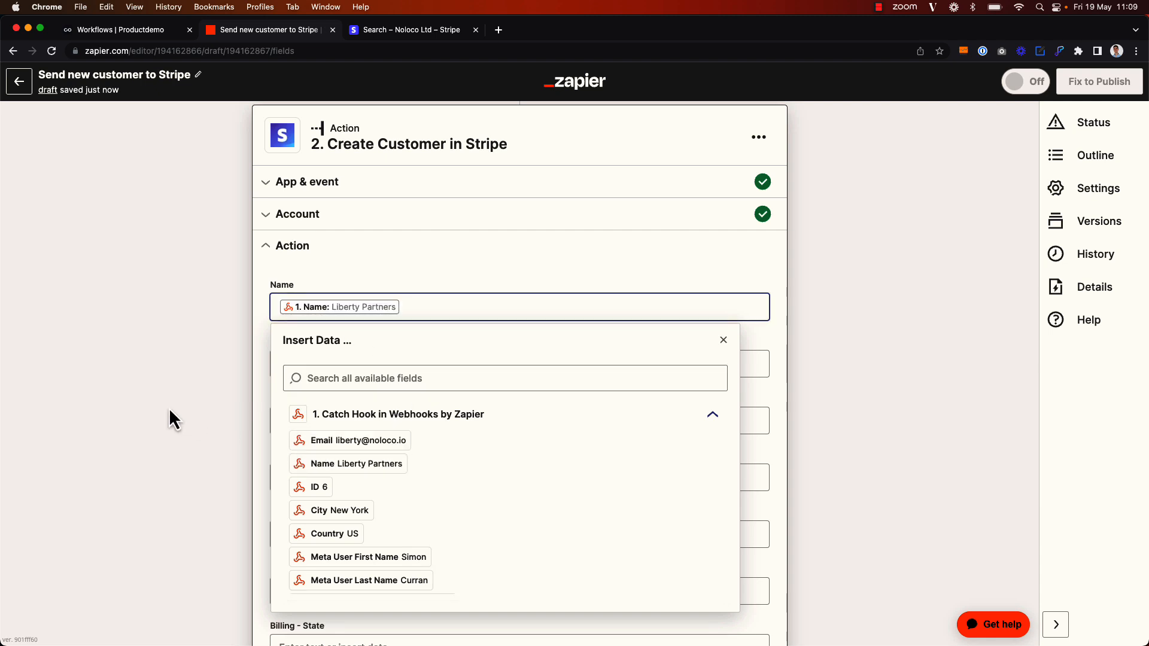
{"action": "left_click", "coordinate": [168, 410]}
{"action": "left_click", "coordinate": [319, 373]}
{"action": "left_click", "coordinate": [351, 499]}
{"action": "left_click", "coordinate": [193, 475]}
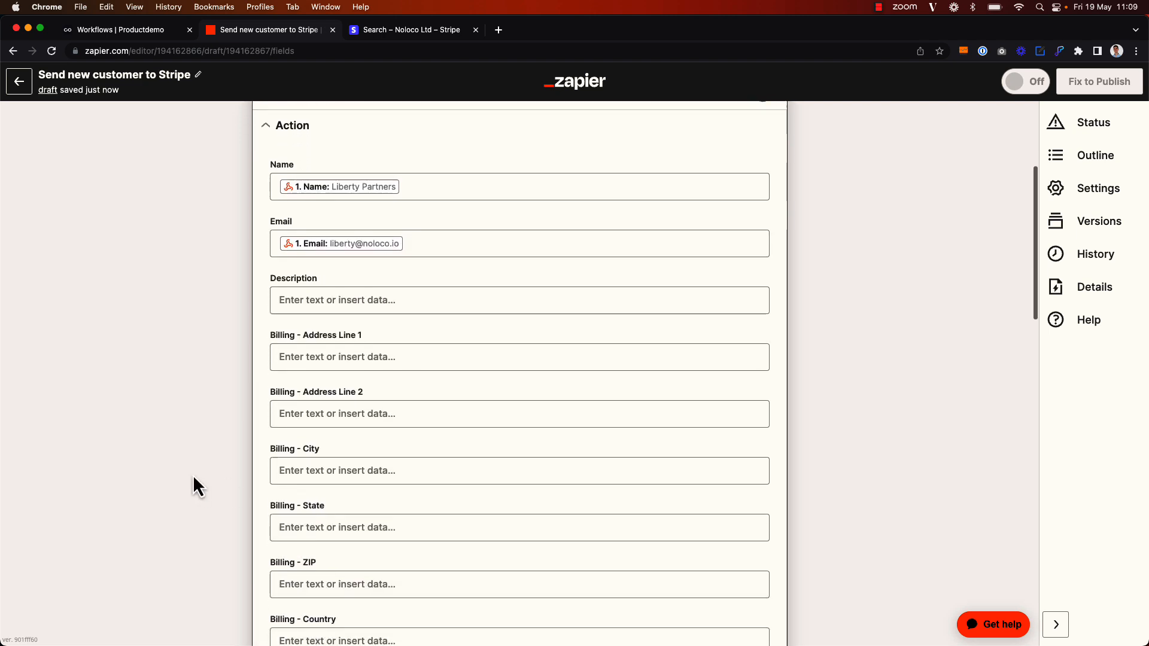
Map the webhook address lines into Billing Address Line 1 and Line 2
{"action": "left_click", "coordinate": [385, 356]}
{"action": "left_click", "coordinate": [397, 430]}
{"action": "type", "text": "Addre"}
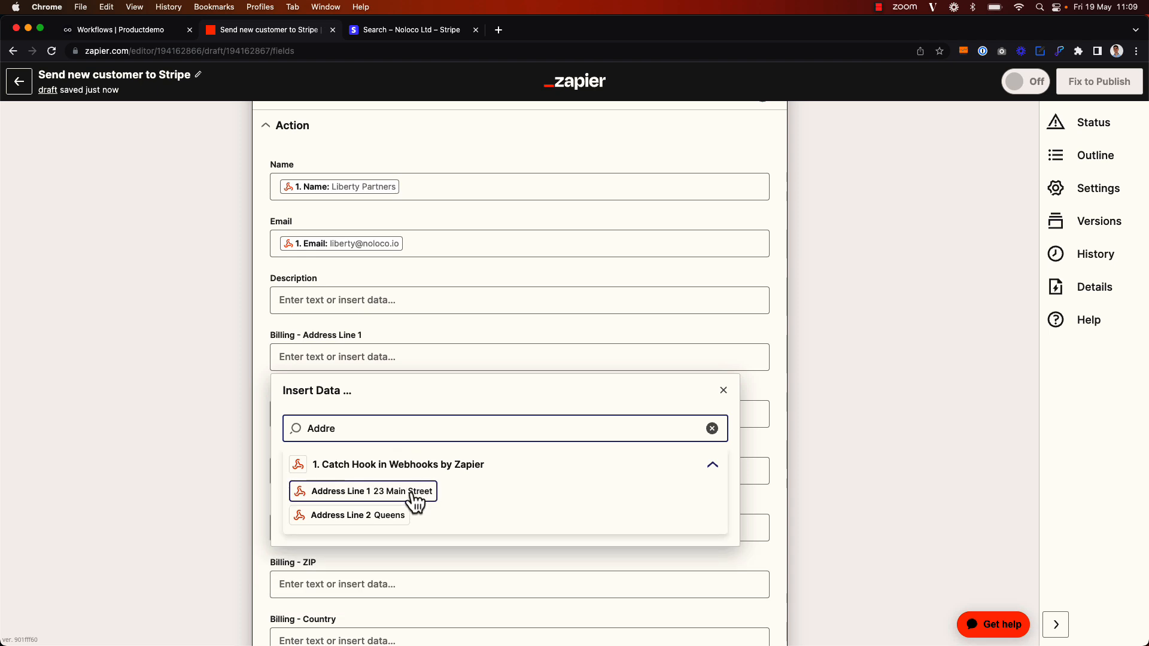
{"action": "left_click", "coordinate": [408, 491]}
{"action": "left_click", "coordinate": [166, 429]}
{"action": "left_click", "coordinate": [302, 419]}
{"action": "left_click", "coordinate": [347, 488]}
{"action": "type", "text": "Addre"}
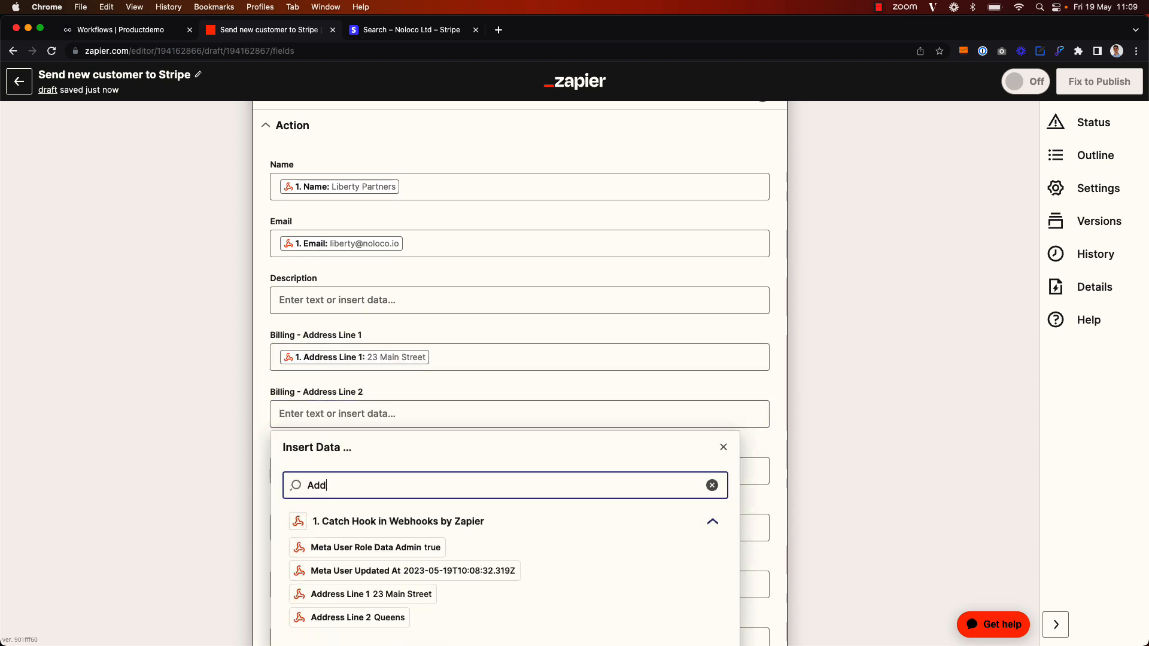
{"action": "left_click", "coordinate": [357, 572]}
{"action": "left_click", "coordinate": [132, 497]}
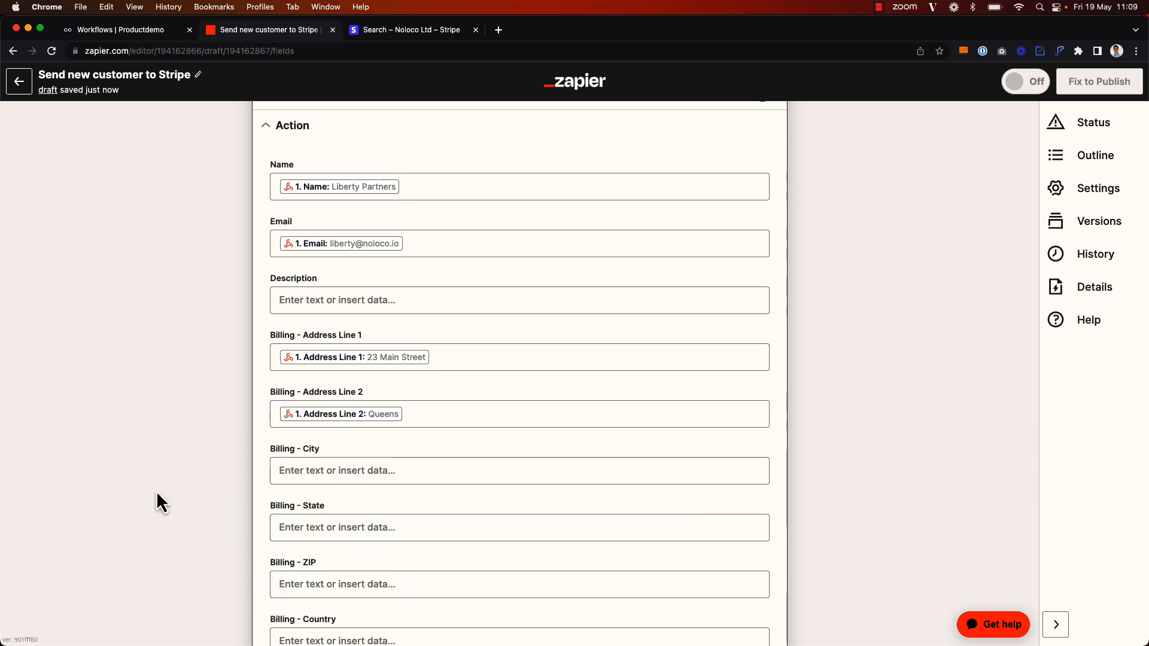
Map the webhook City and Zip Code into Billing City and Billing ZIP
{"action": "left_click", "coordinate": [329, 472]}
{"action": "left_click", "coordinate": [356, 542]}
{"action": "type", "text": "City"}
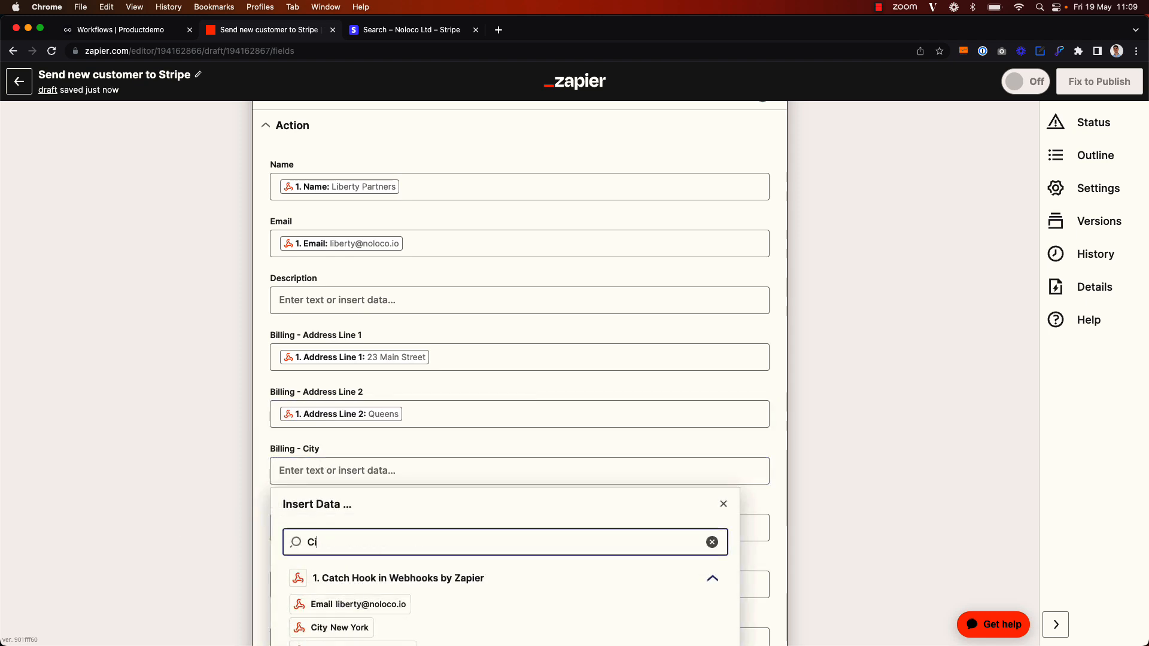
{"action": "left_click", "coordinate": [349, 606]}
{"action": "left_click", "coordinate": [140, 490]}
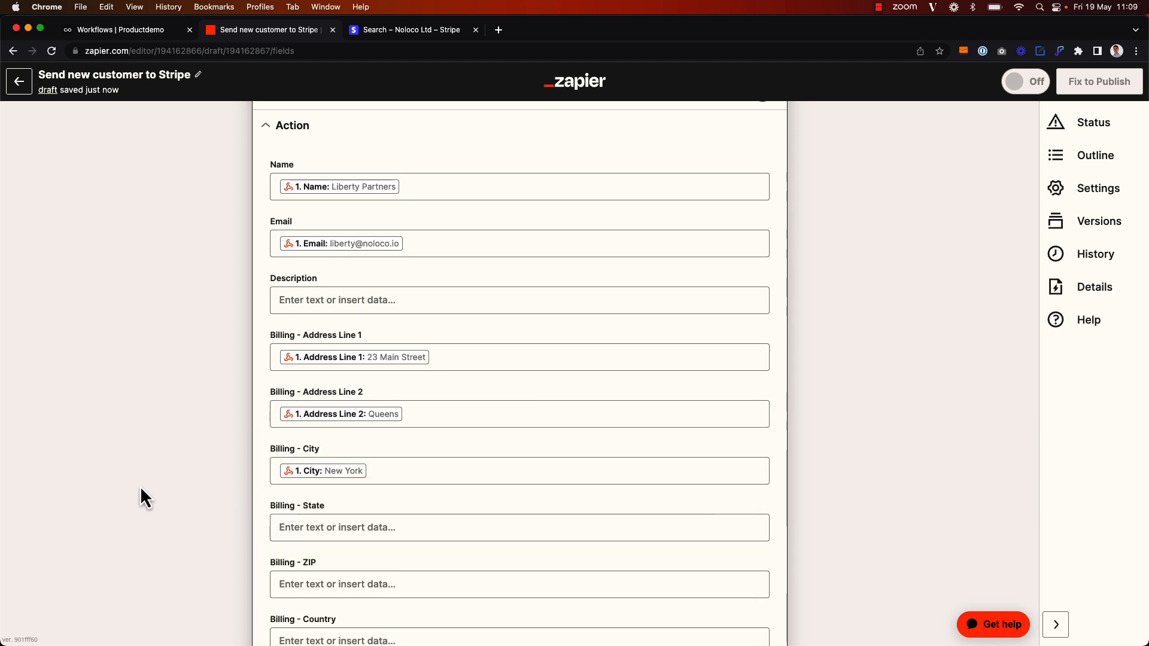
{"action": "scroll", "coordinate": [140, 489], "scroll_direction": "down", "scroll_amount": 5}
{"action": "left_click", "coordinate": [324, 431]}
{"action": "left_click", "coordinate": [364, 497]}
{"action": "type", "text": "zip"}
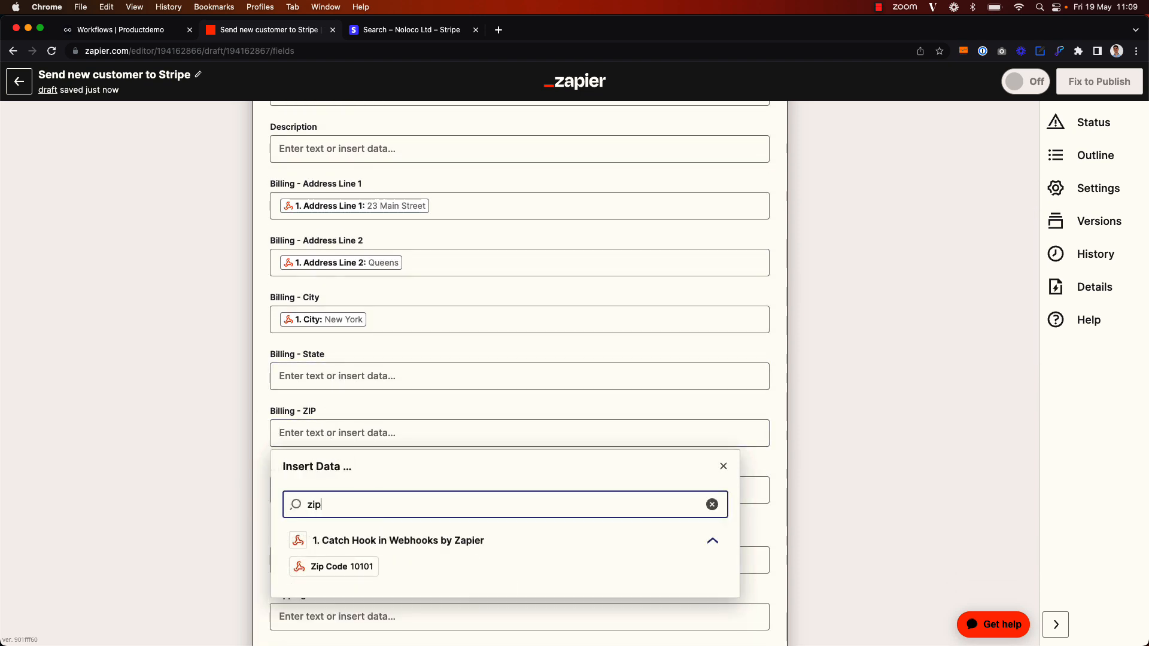
{"action": "left_click", "coordinate": [368, 572]}
{"action": "left_click", "coordinate": [138, 449]}
Map the webhook Country into Billing Country
{"action": "scroll", "coordinate": [138, 450], "scroll_direction": "down", "scroll_amount": 2}
{"action": "scroll", "coordinate": [137, 448], "scroll_direction": "down", "scroll_amount": 1}
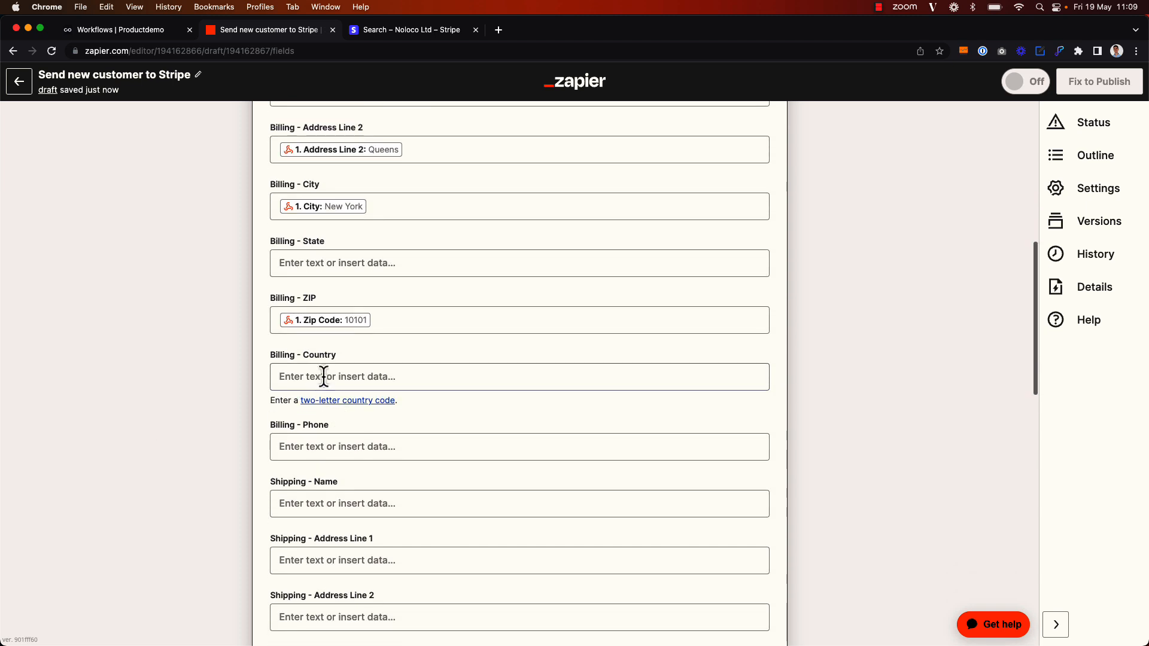
{"action": "left_click", "coordinate": [325, 382]}
{"action": "left_click", "coordinate": [287, 450]}
{"action": "type", "text": "country"}
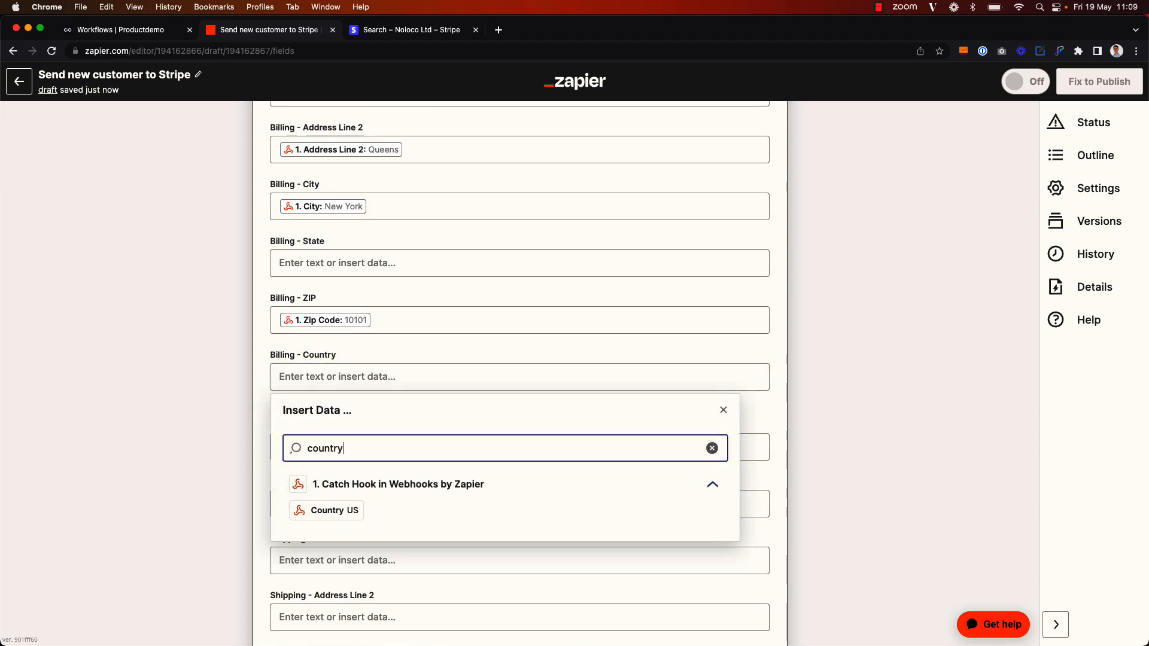
{"action": "left_click", "coordinate": [353, 508]}
{"action": "left_click", "coordinate": [130, 457]}
{"action": "scroll", "coordinate": [250, 461], "scroll_direction": "down", "scroll_amount": 5}
{"action": "scroll", "coordinate": [250, 461], "scroll_direction": "down", "scroll_amount": 7}
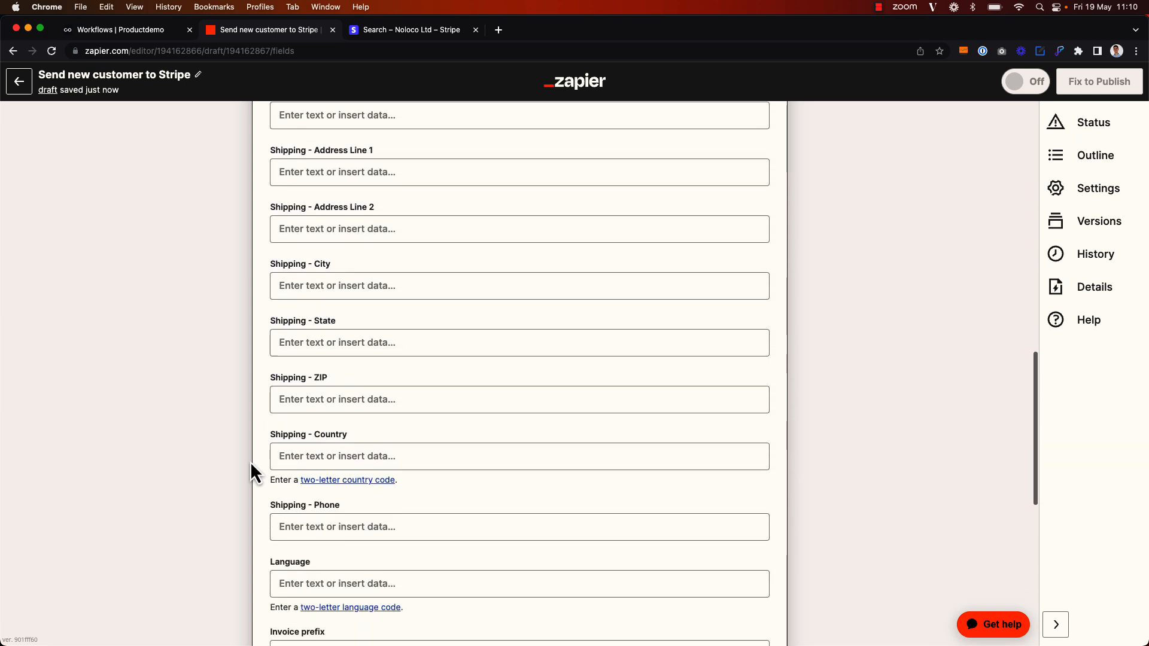
{"action": "scroll", "coordinate": [251, 462], "scroll_direction": "down", "scroll_amount": 2}
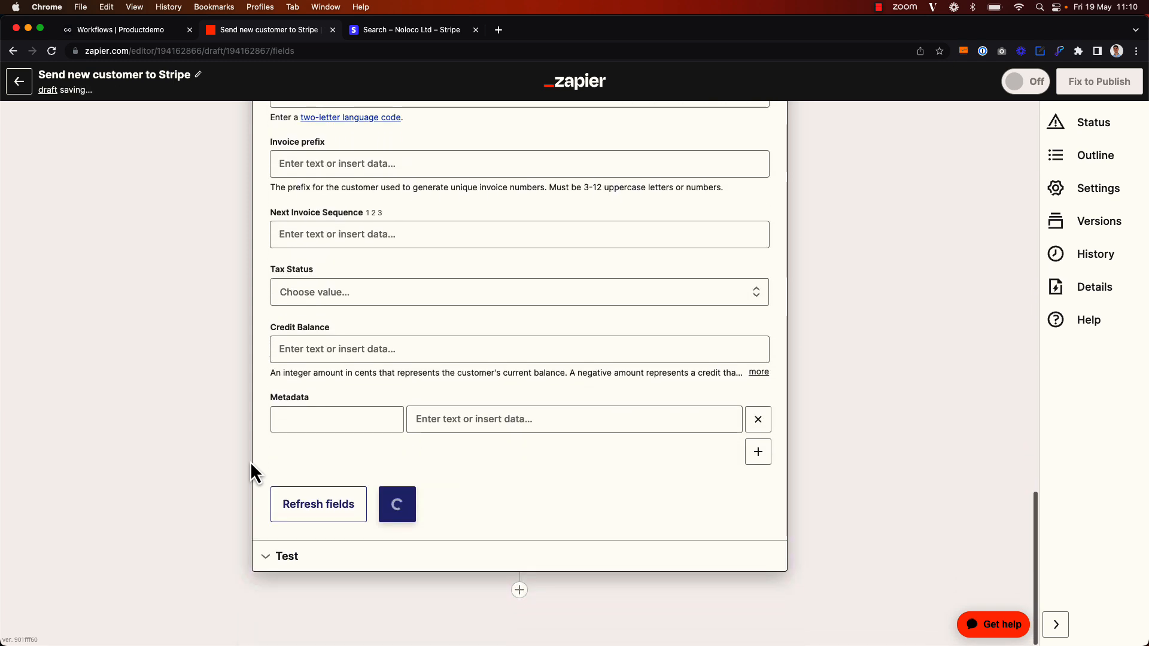
Run the Stripe action test to create the Liberty Partners customer in Stripe
{"action": "left_click", "coordinate": [417, 509]}
{"action": "scroll", "coordinate": [820, 397], "scroll_direction": "down", "scroll_amount": 6}
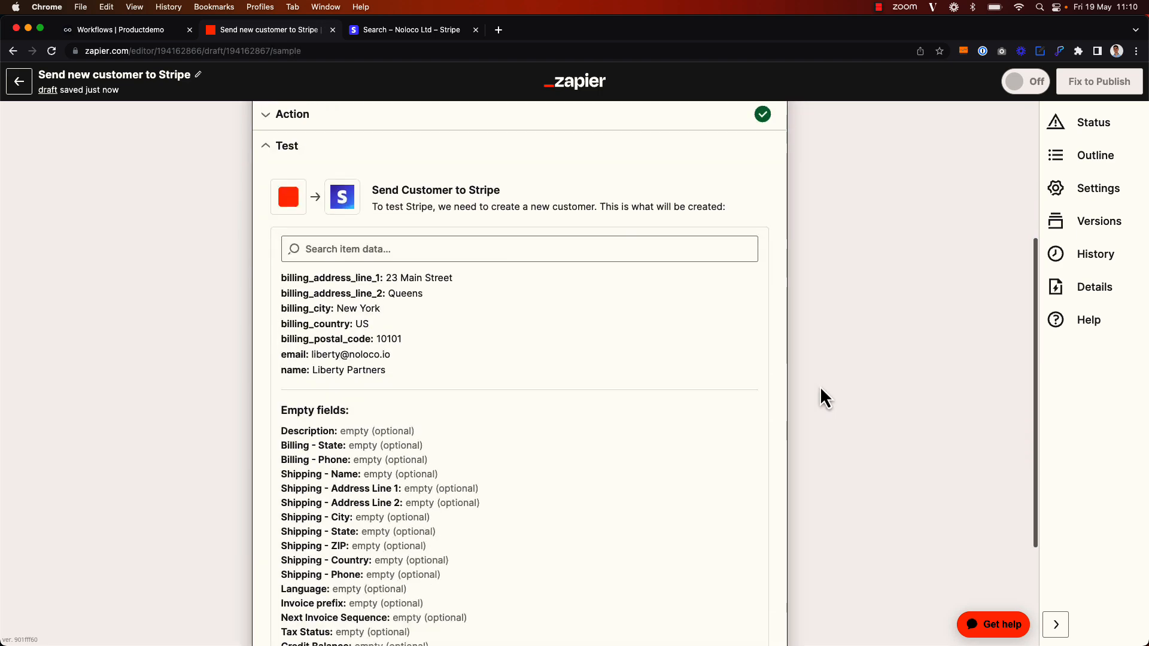
{"action": "left_click", "coordinate": [396, 562]}
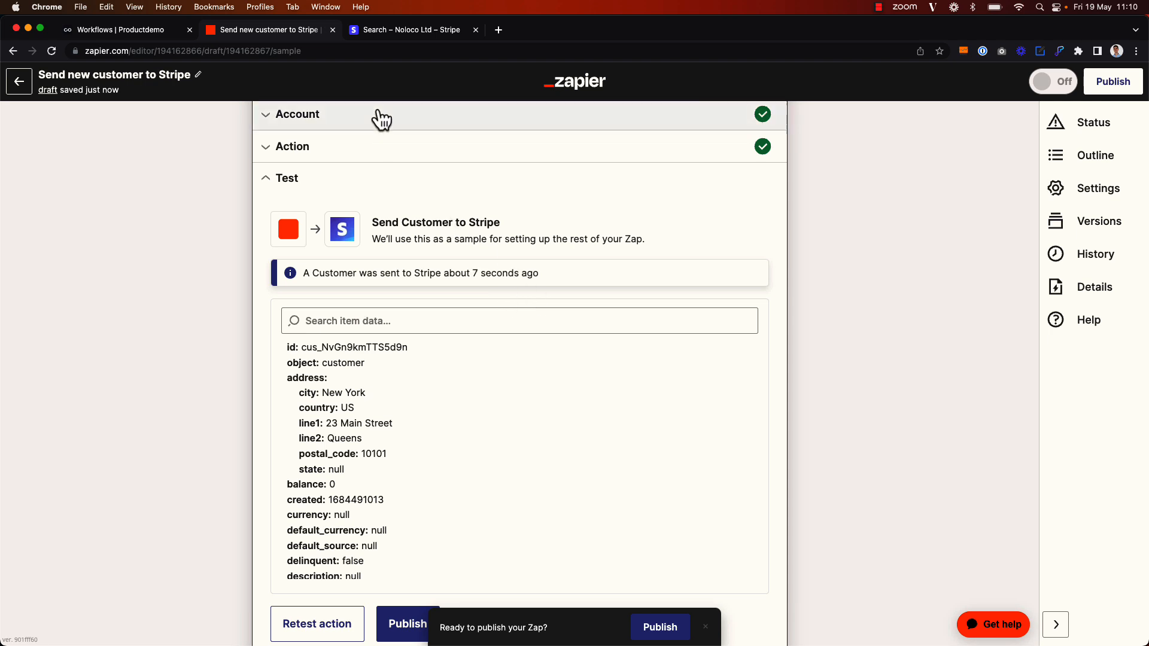
{"action": "left_click", "coordinate": [395, 33]}
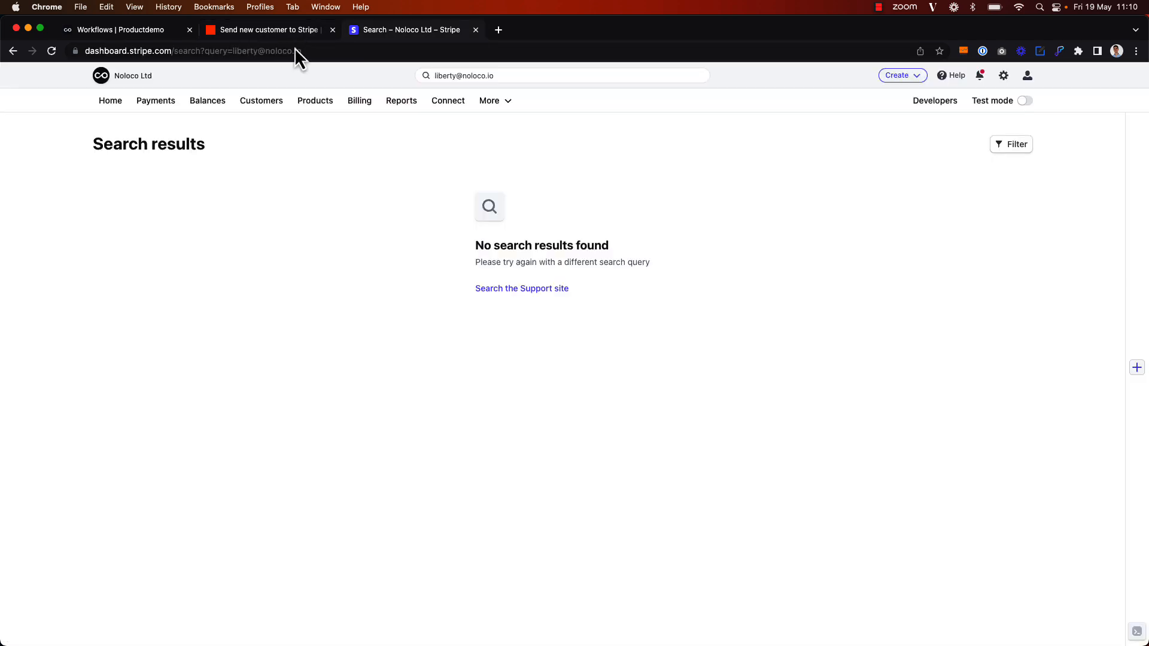
Reload Stripe search and open Liberty Partners to check its billing address and creation entry
{"action": "left_click", "coordinate": [51, 51]}
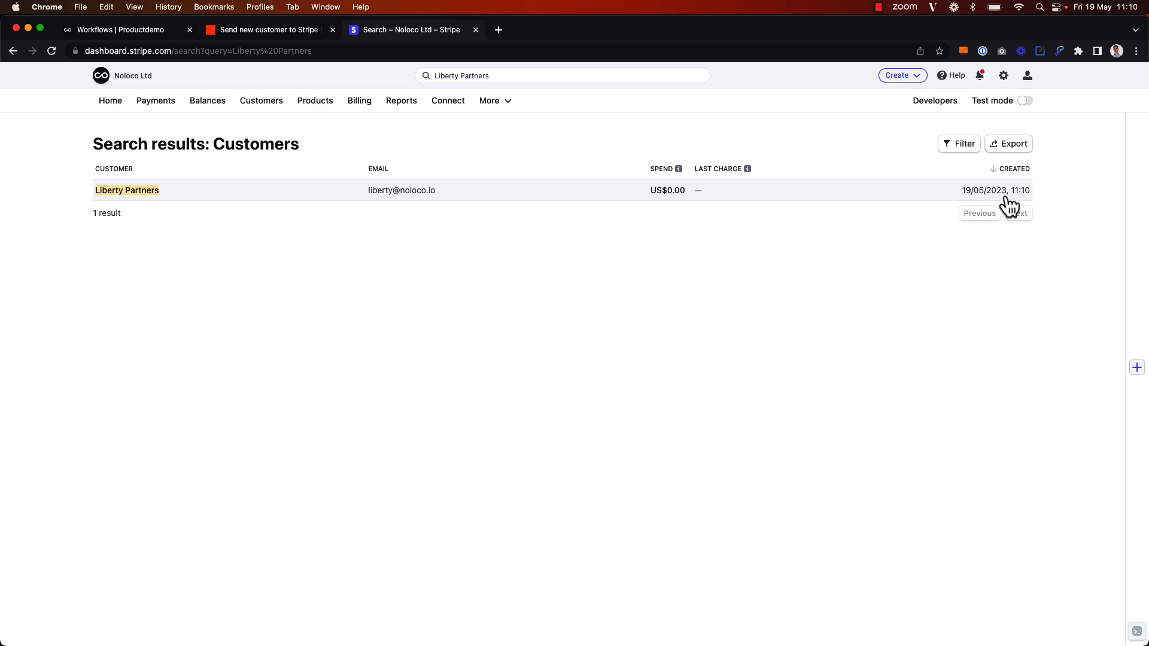
{"action": "left_click", "coordinate": [198, 191]}
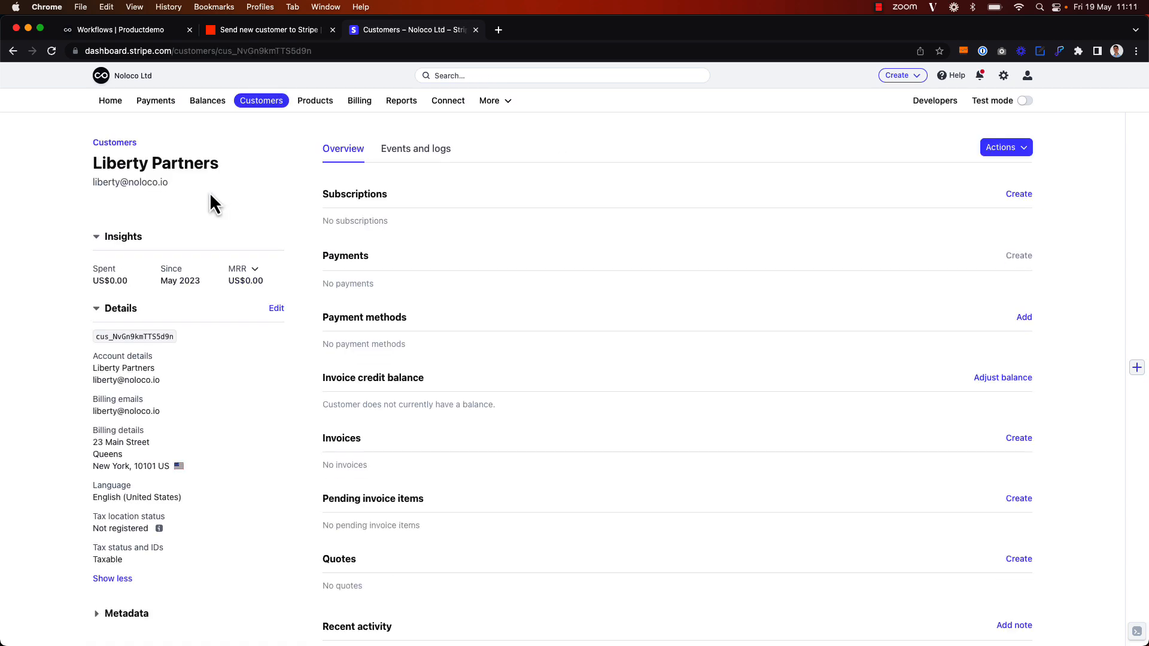
{"action": "scroll", "coordinate": [171, 402], "scroll_direction": "down", "scroll_amount": 1}
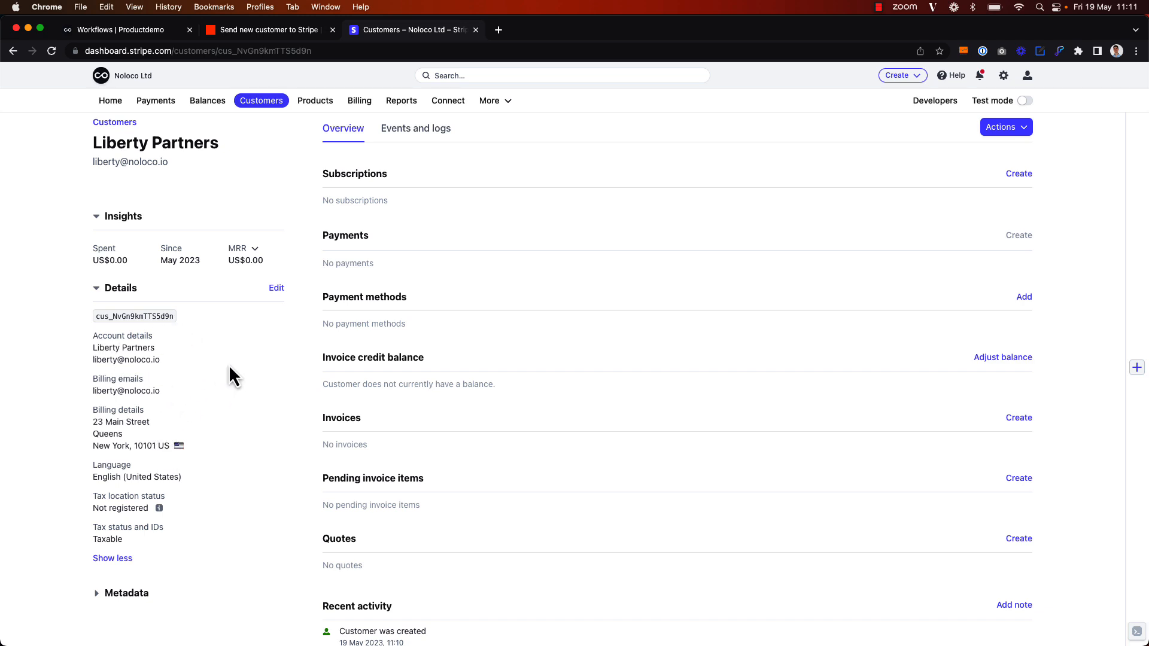
{"action": "scroll", "coordinate": [228, 365], "scroll_direction": "up", "scroll_amount": 1}
{"action": "left_click", "coordinate": [1022, 146]}
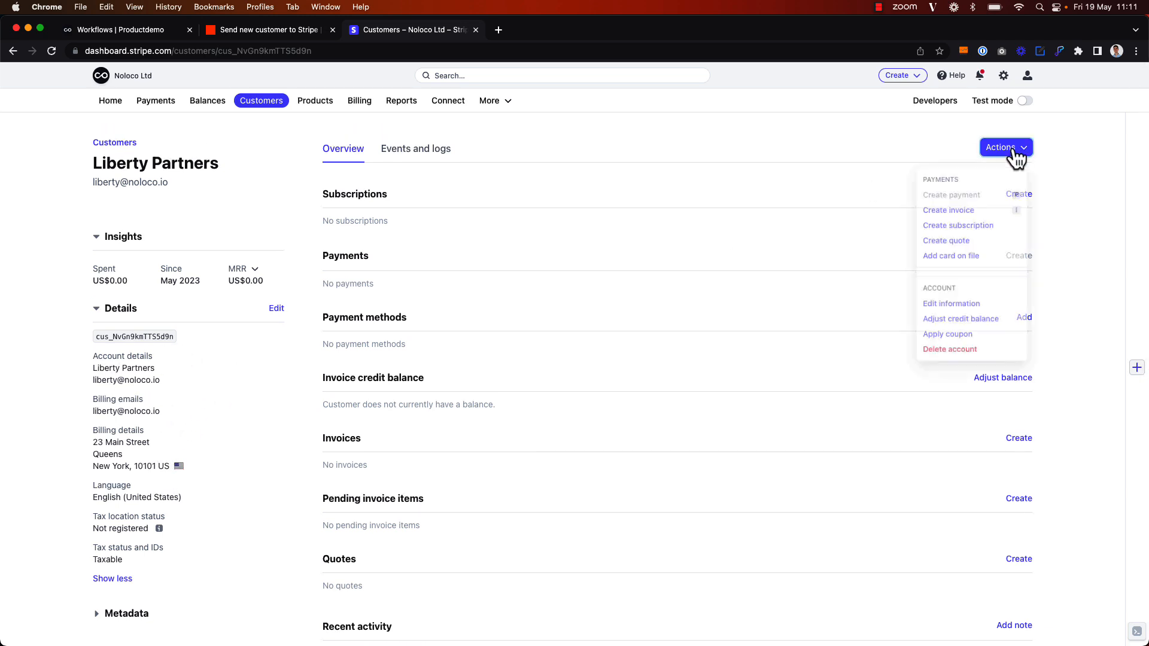
{"action": "left_click", "coordinate": [1113, 195]}
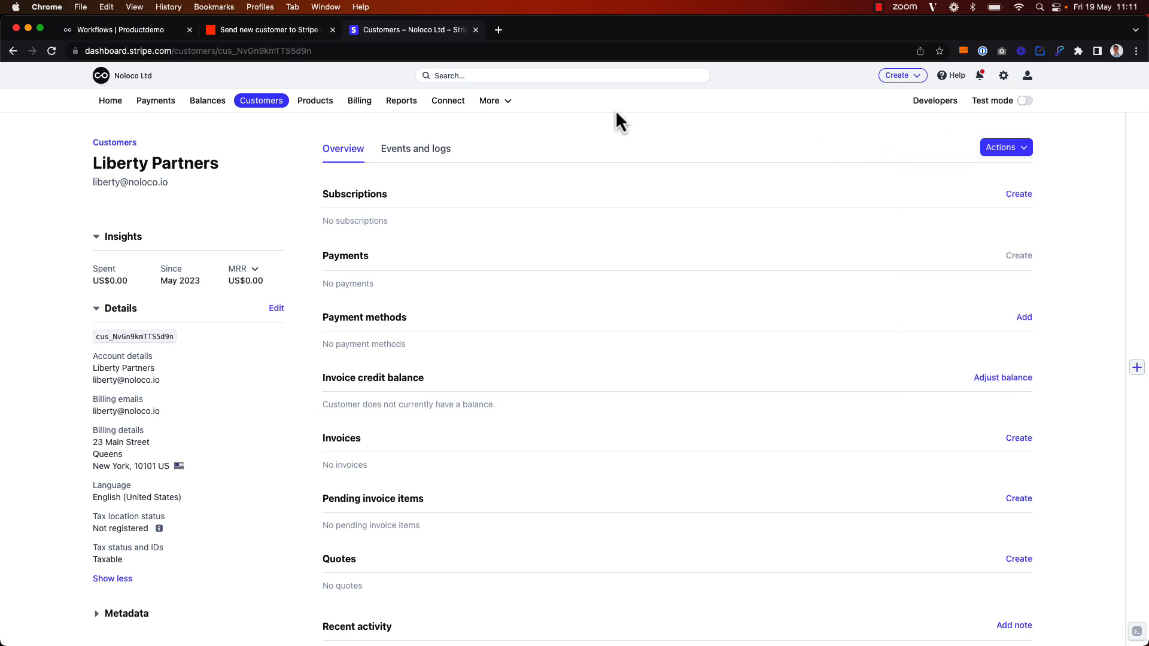
{"action": "left_click", "coordinate": [119, 29]}
Go from the Liberty Partners record to the Customers list and start a new customer, checking Stripe briefly
{"action": "left_click", "coordinate": [19, 113]}
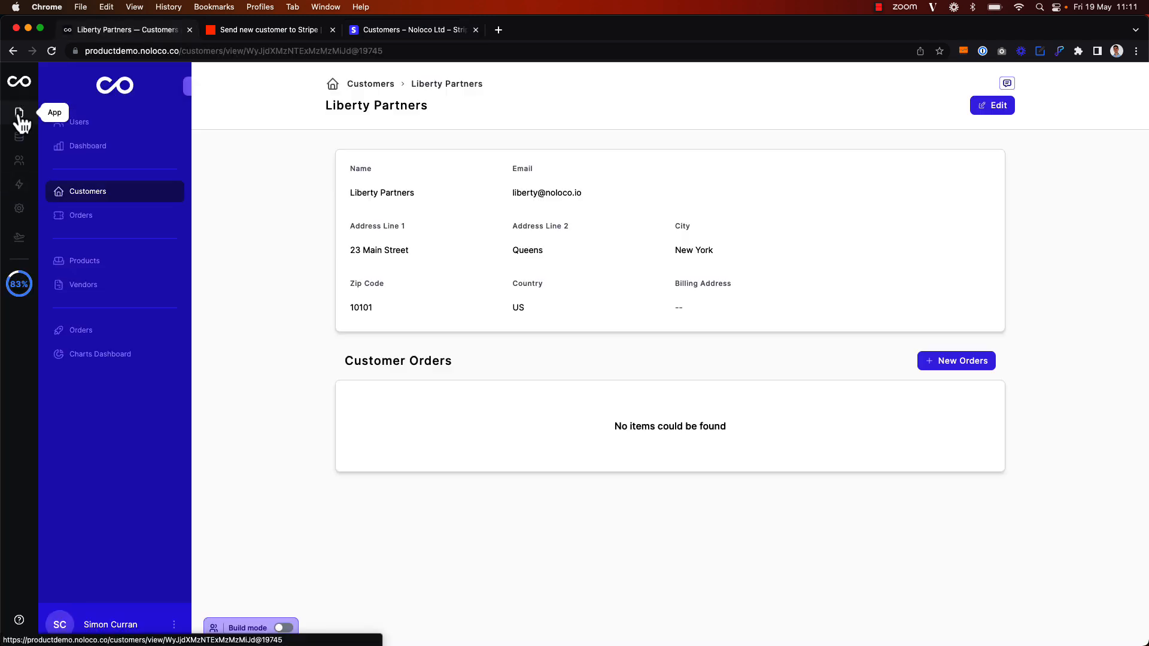
{"action": "left_click", "coordinate": [373, 90]}
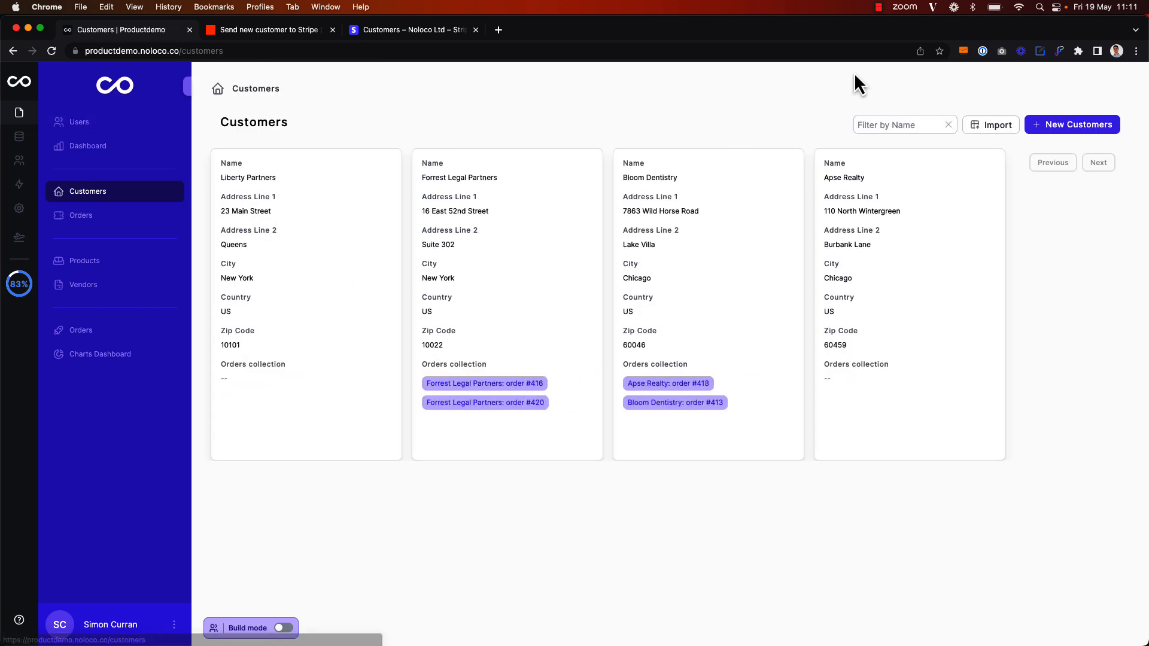
{"action": "left_click", "coordinate": [1075, 123]}
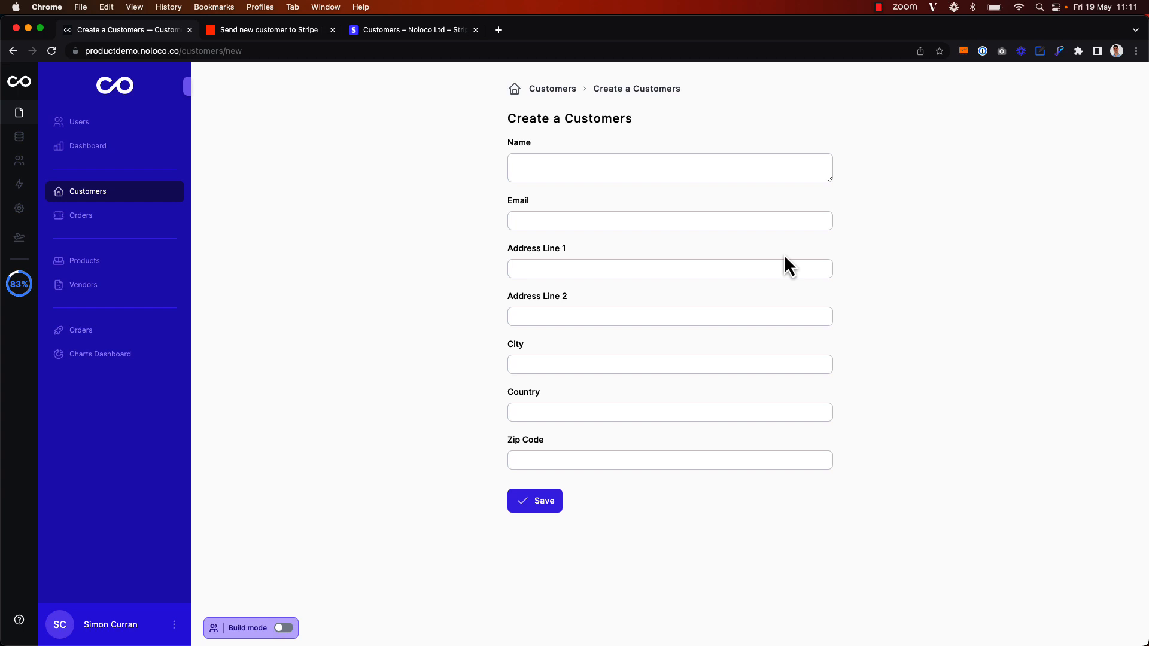
{"action": "left_click", "coordinate": [424, 30]}
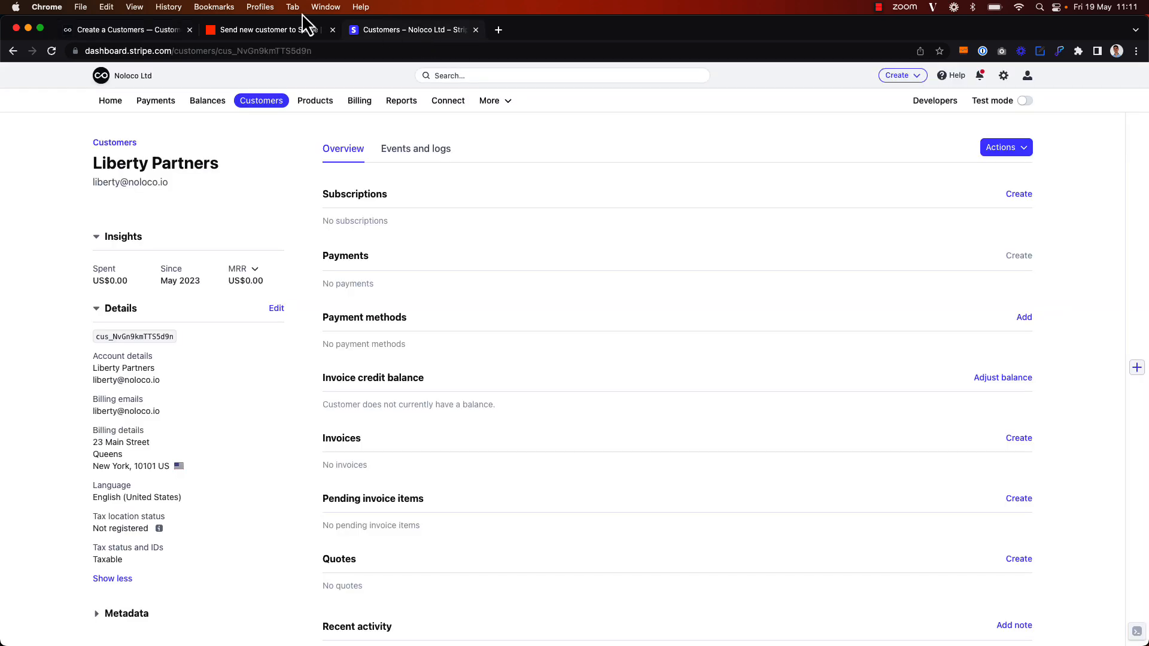
{"action": "left_click", "coordinate": [128, 30]}
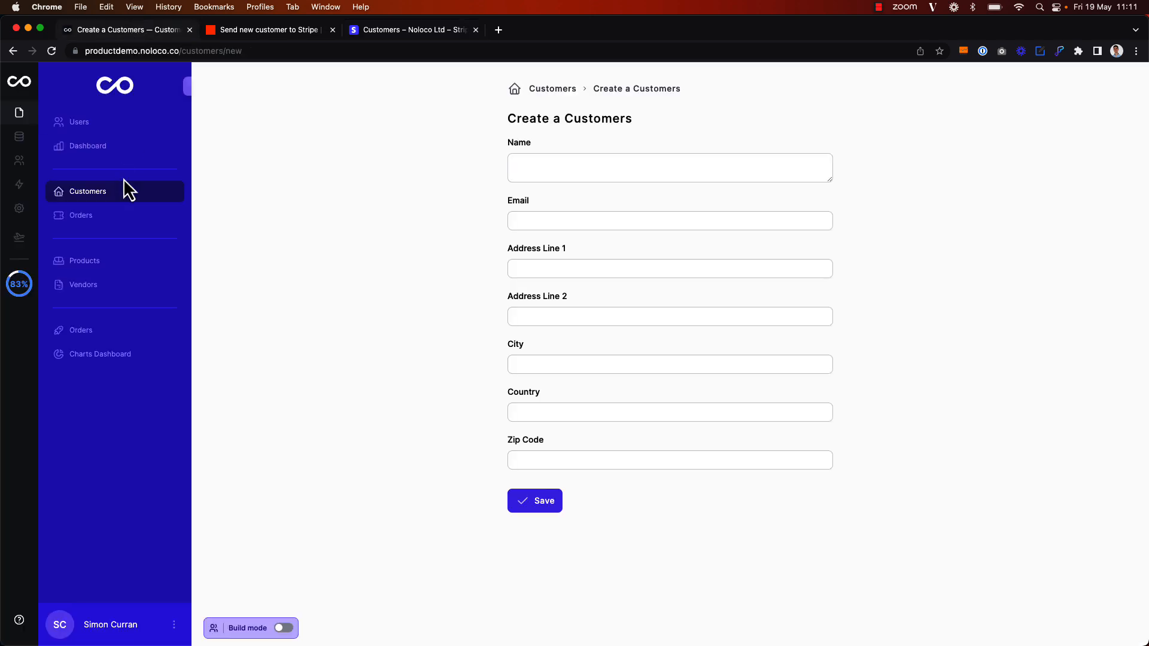
Review the Send customer information to Stripe workflow, then view the Zapier zap's trigger and Stripe step
{"action": "left_click", "coordinate": [20, 185]}
{"action": "left_click", "coordinate": [105, 219]}
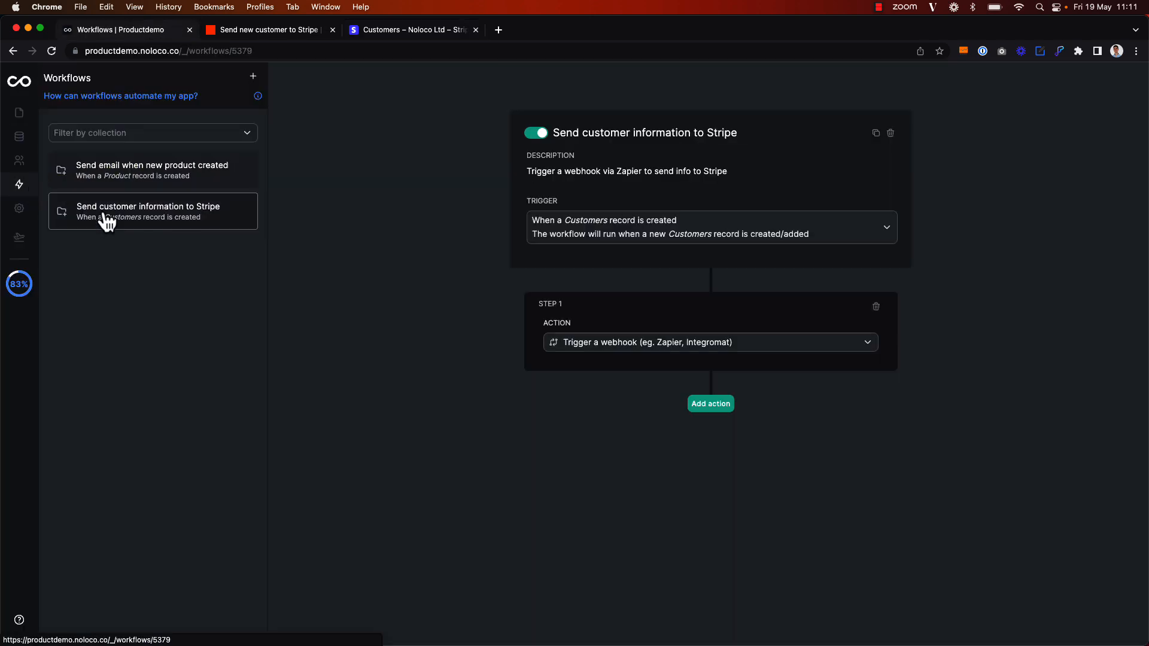
{"action": "left_click", "coordinate": [269, 31]}
{"action": "scroll", "coordinate": [329, 239], "scroll_direction": "up", "scroll_amount": 5}
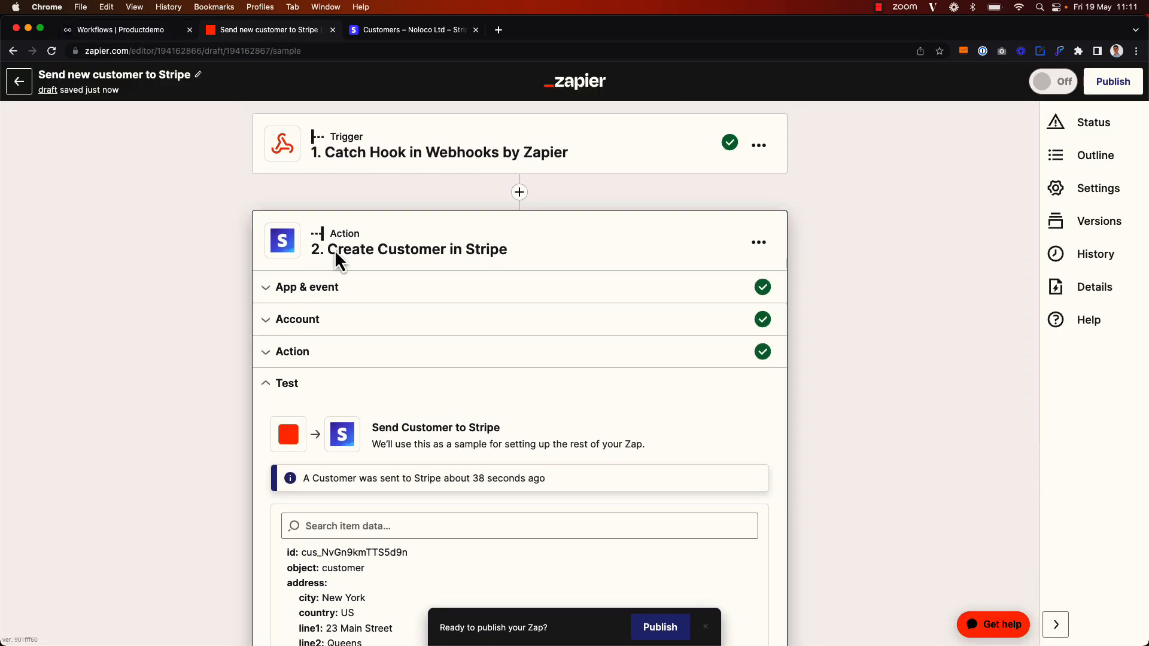